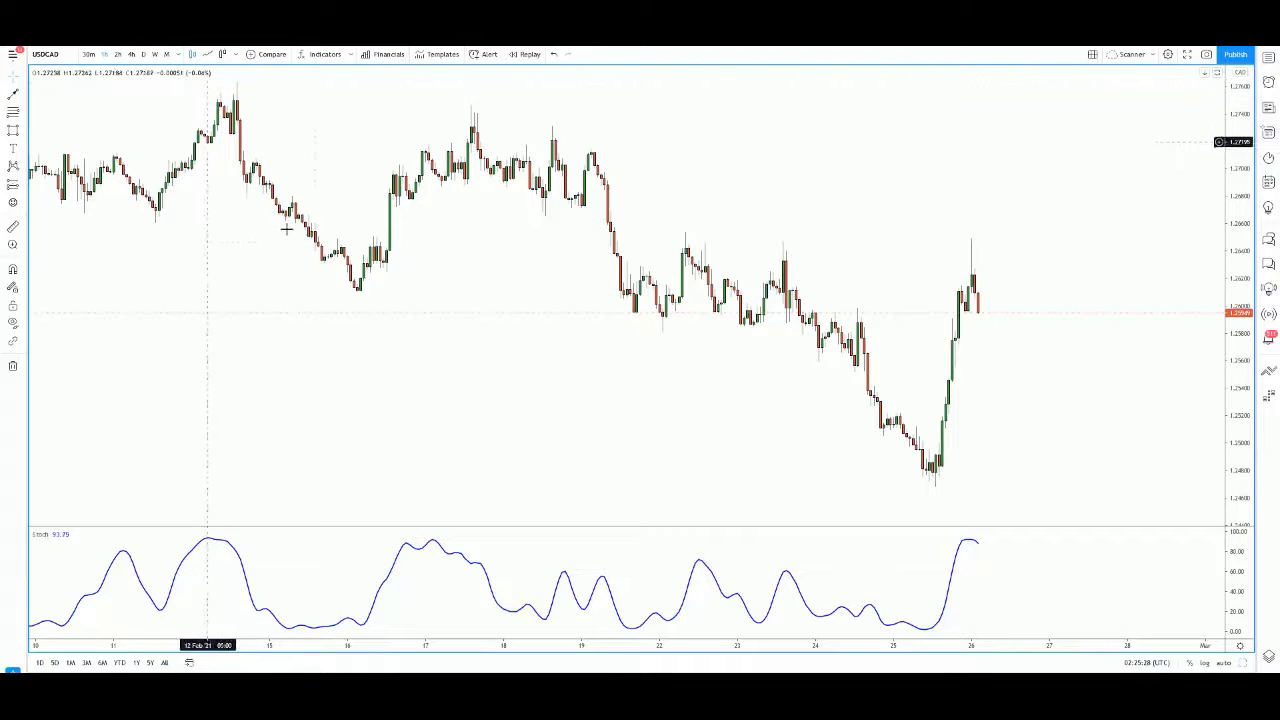
# Mark the descending swing highs and swing lows of the USDCAD price action with short red brush strokes
pyautogui.moveTo(420, 297); pyautogui.dragTo(378, 294)
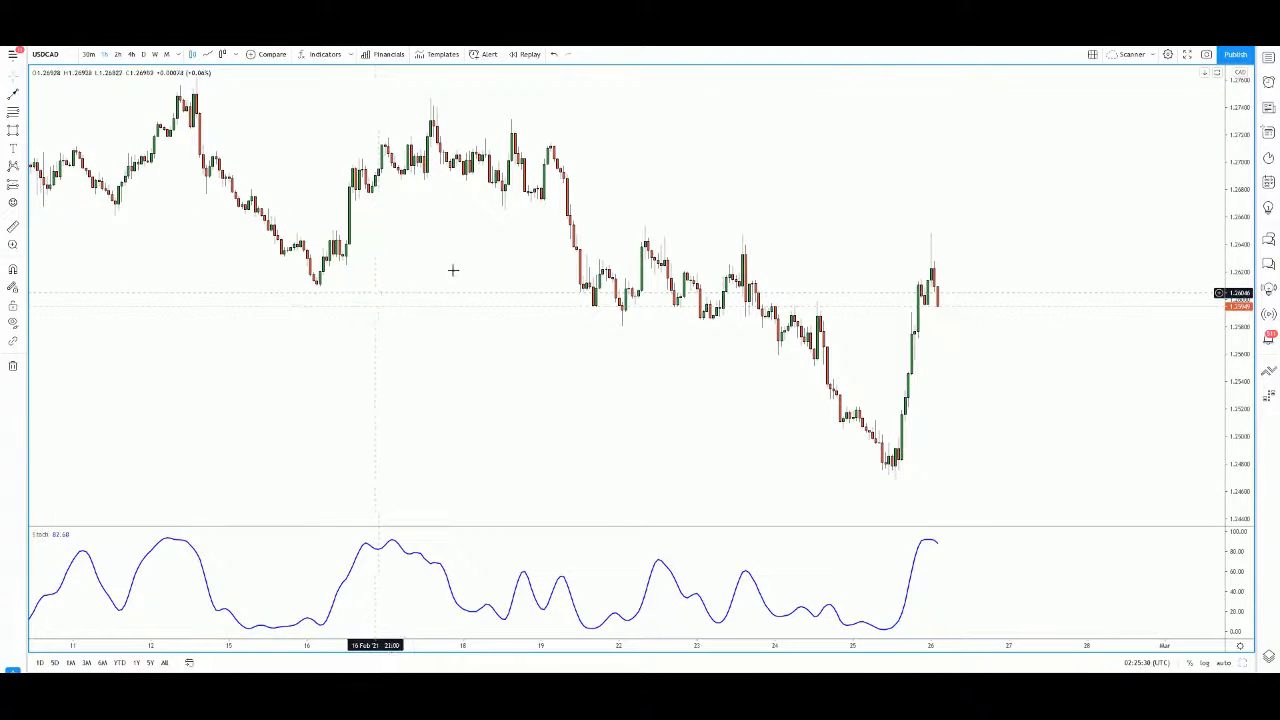
pyautogui.moveTo(528, 283); pyautogui.dragTo(532, 330)
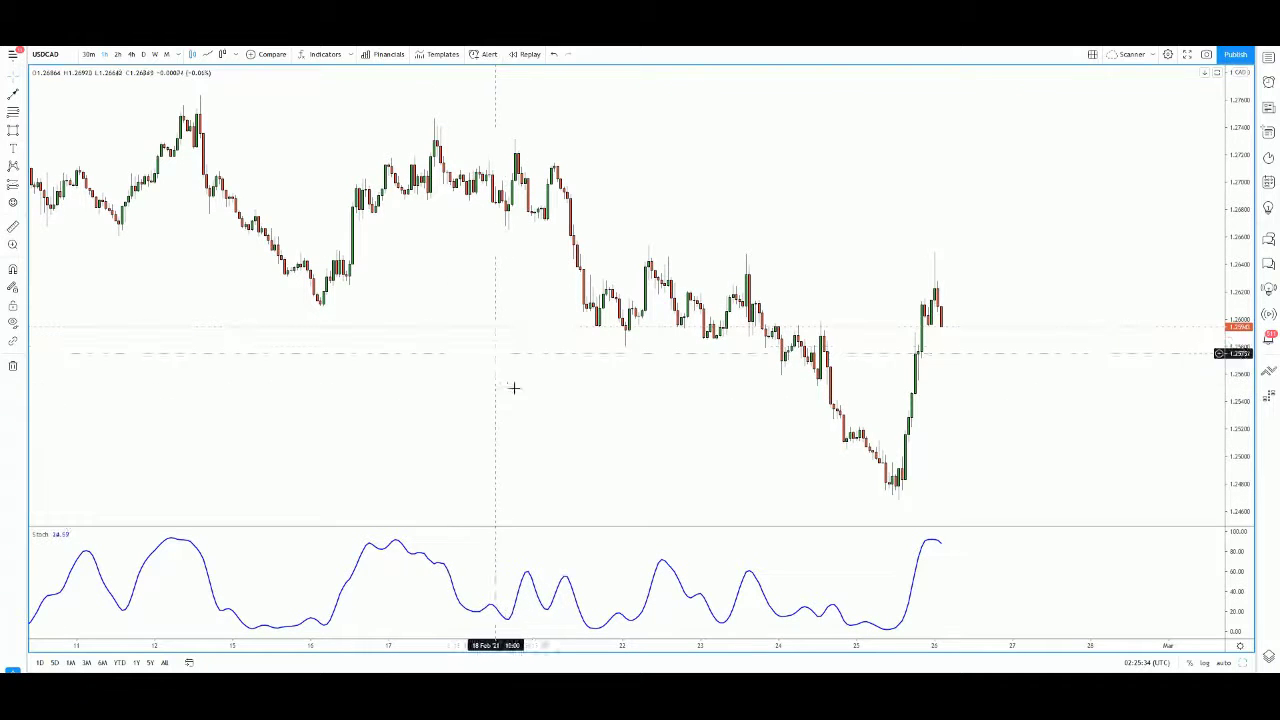
pyautogui.moveTo(628, 628)
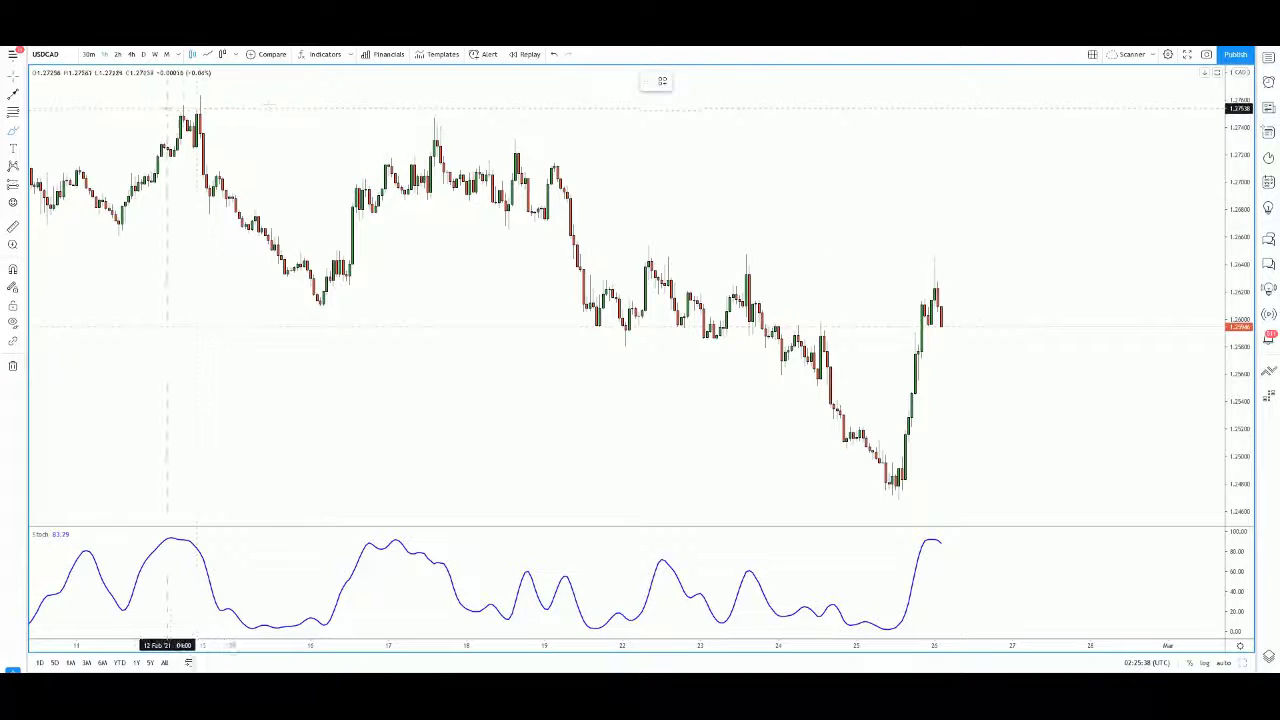
pyautogui.moveTo(169, 106); pyautogui.dragTo(268, 104)
pyautogui.moveTo(388, 134); pyautogui.dragTo(483, 141)
pyautogui.moveTo(628, 255); pyautogui.dragTo(737, 252)
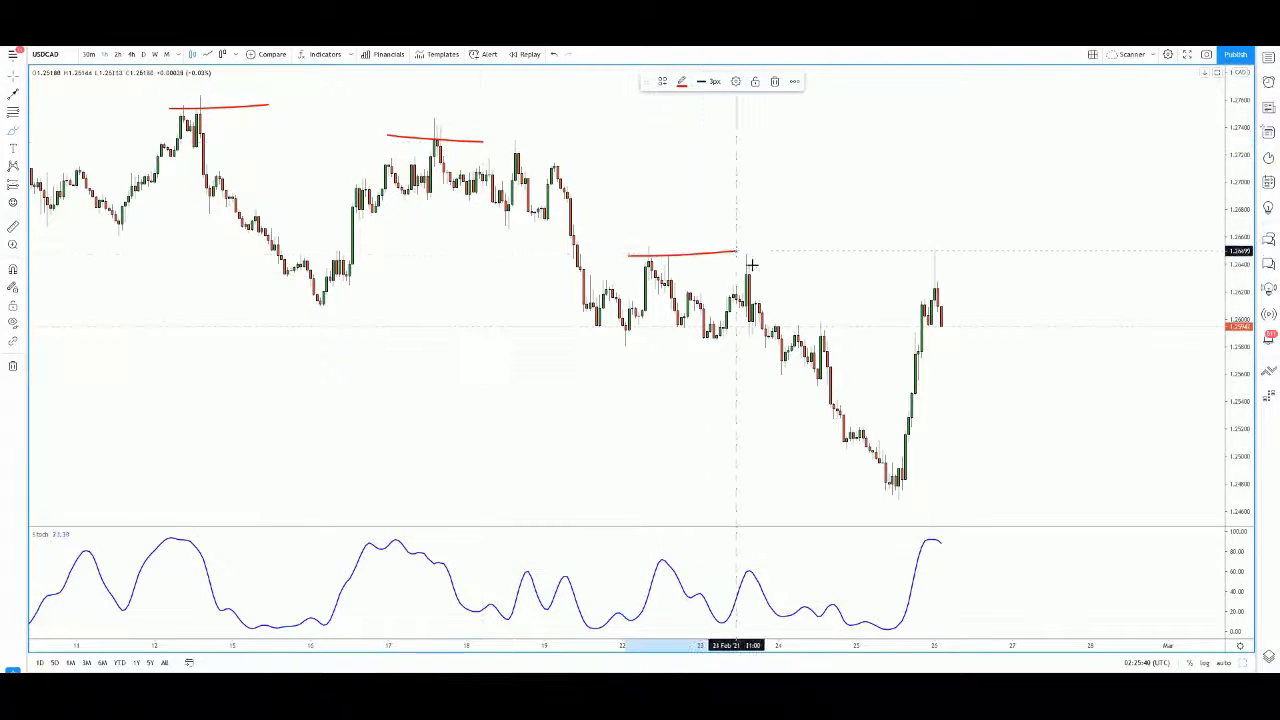
pyautogui.moveTo(276, 303); pyautogui.dragTo(404, 312)
pyautogui.moveTo(563, 330); pyautogui.dragTo(785, 346)
pyautogui.moveTo(872, 490); pyautogui.dragTo(937, 498)
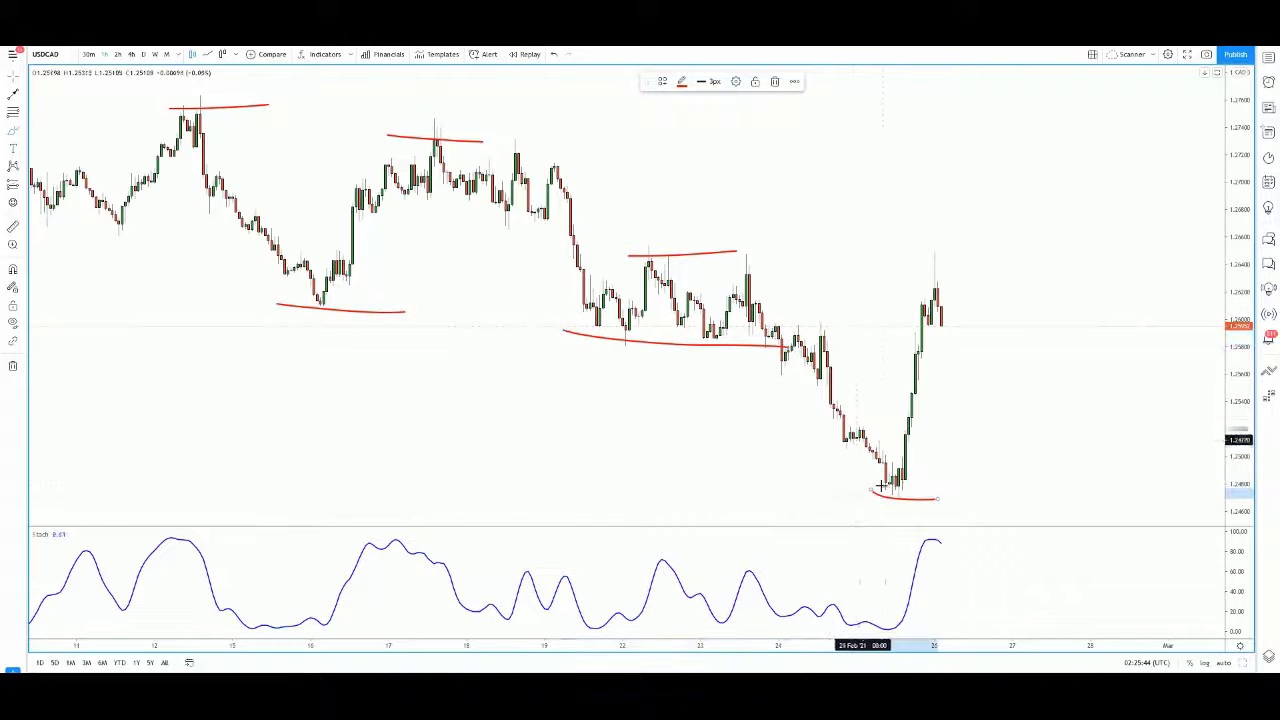
# Brush a resistance line from the 22 Feb highs to the latest peak, with a circled 1 above and a projected drop below
pyautogui.moveTo(625, 254); pyautogui.dragTo(1007, 268)
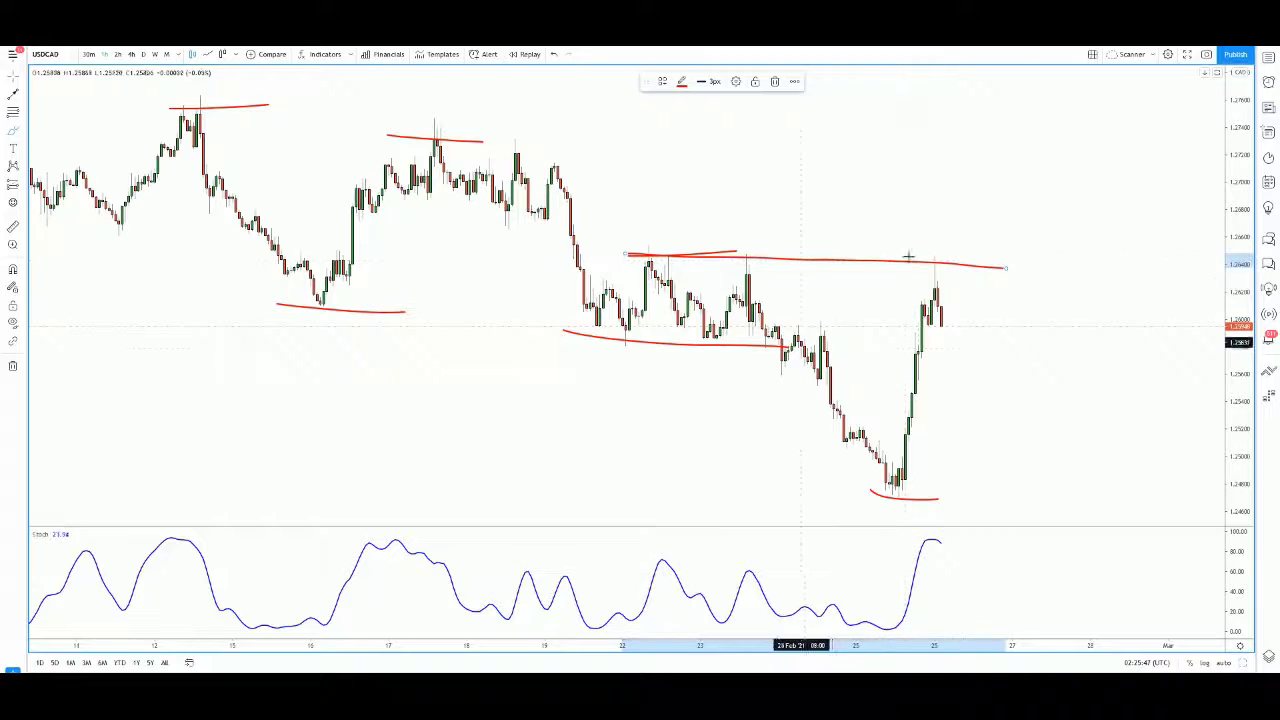
pyautogui.moveTo(938, 185); pyautogui.dragTo(938, 207)
pyautogui.moveTo(938, 167)
pyautogui.mouseDown()
pyautogui.moveTo(905, 188)
pyautogui.moveTo(956, 178)
pyautogui.mouseUp()
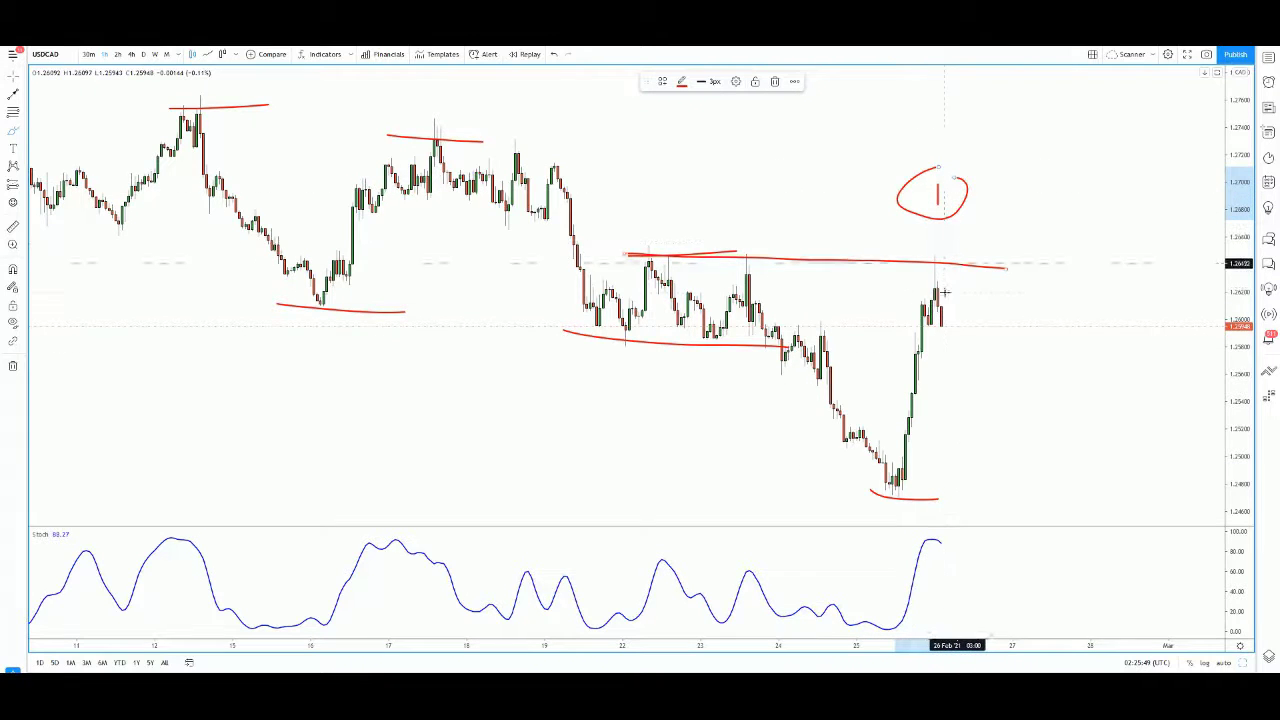
pyautogui.moveTo(935, 283)
pyautogui.mouseDown()
pyautogui.moveTo(977, 425)
pyautogui.moveTo(1058, 428)
pyautogui.moveTo(990, 512)
pyautogui.moveTo(915, 514)
pyautogui.mouseUp()
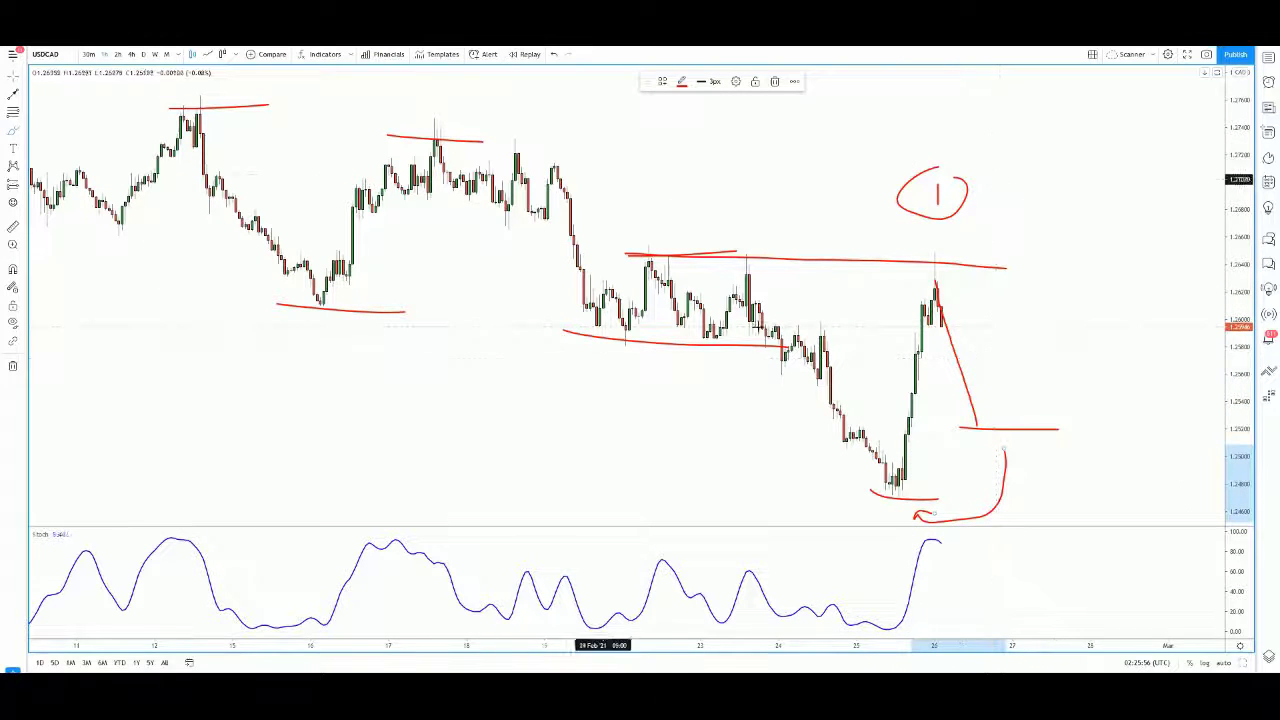
# Sketch a falling arrow along the downtrend and a rising arrow from the 25 Feb low, and remove all drawings
pyautogui.moveTo(299, 153)
pyautogui.mouseDown()
pyautogui.moveTo(609, 422)
pyautogui.moveTo(680, 465)
pyautogui.mouseUp()
pyautogui.moveTo(668, 415); pyautogui.dragTo(680, 465)
pyautogui.moveTo(633, 458); pyautogui.dragTo(680, 465)
pyautogui.moveTo(868, 497)
pyautogui.mouseDown()
pyautogui.moveTo(960, 455)
pyautogui.moveTo(1094, 285)
pyautogui.moveTo(1074, 316)
pyautogui.moveTo(1109, 320)
pyautogui.mouseUp()
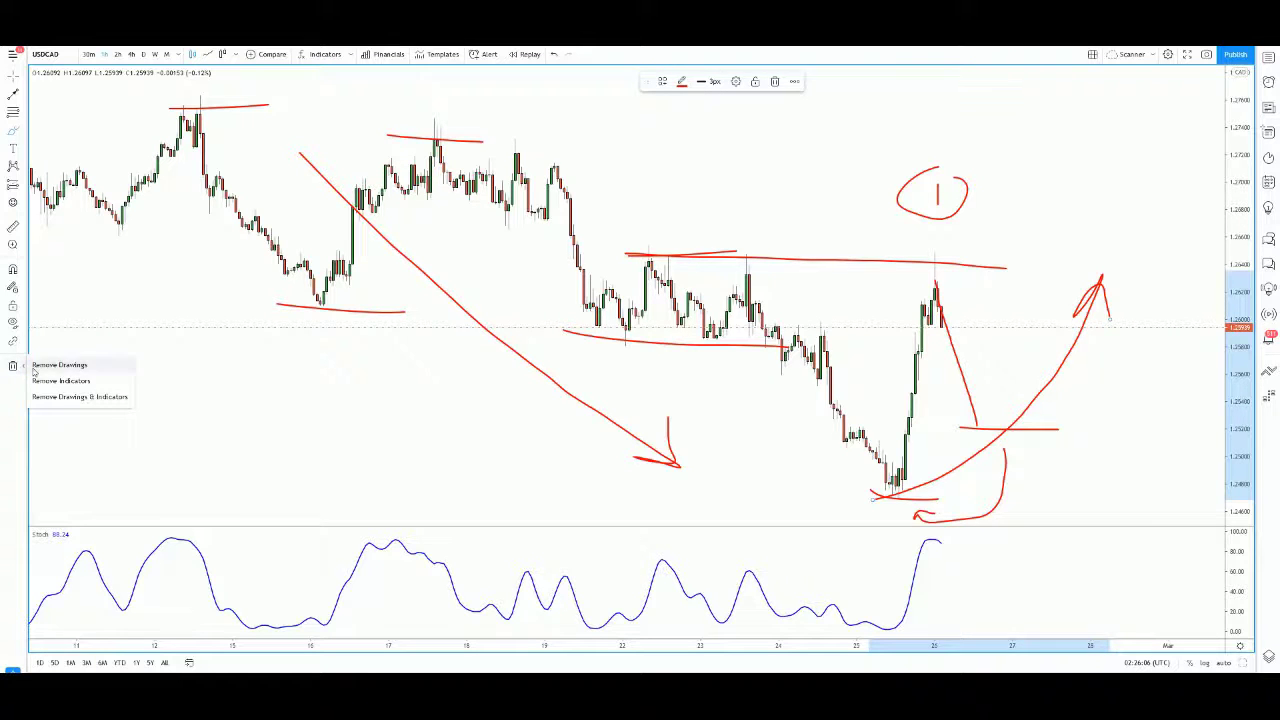
pyautogui.click(45, 365)
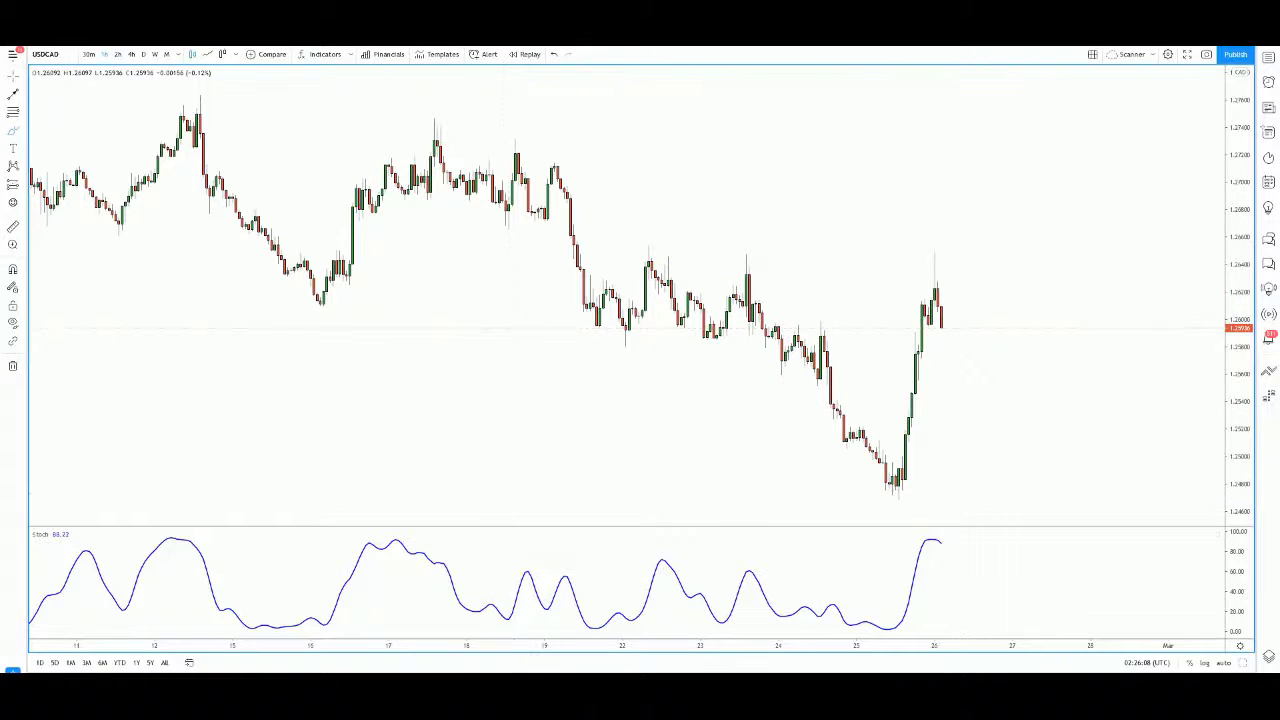
# Draw a descending dotted trend line from the 19 Feb high past the current price, snapping its start to the candle high
pyautogui.hotkey('alt', 't')
pyautogui.press('ctrl')
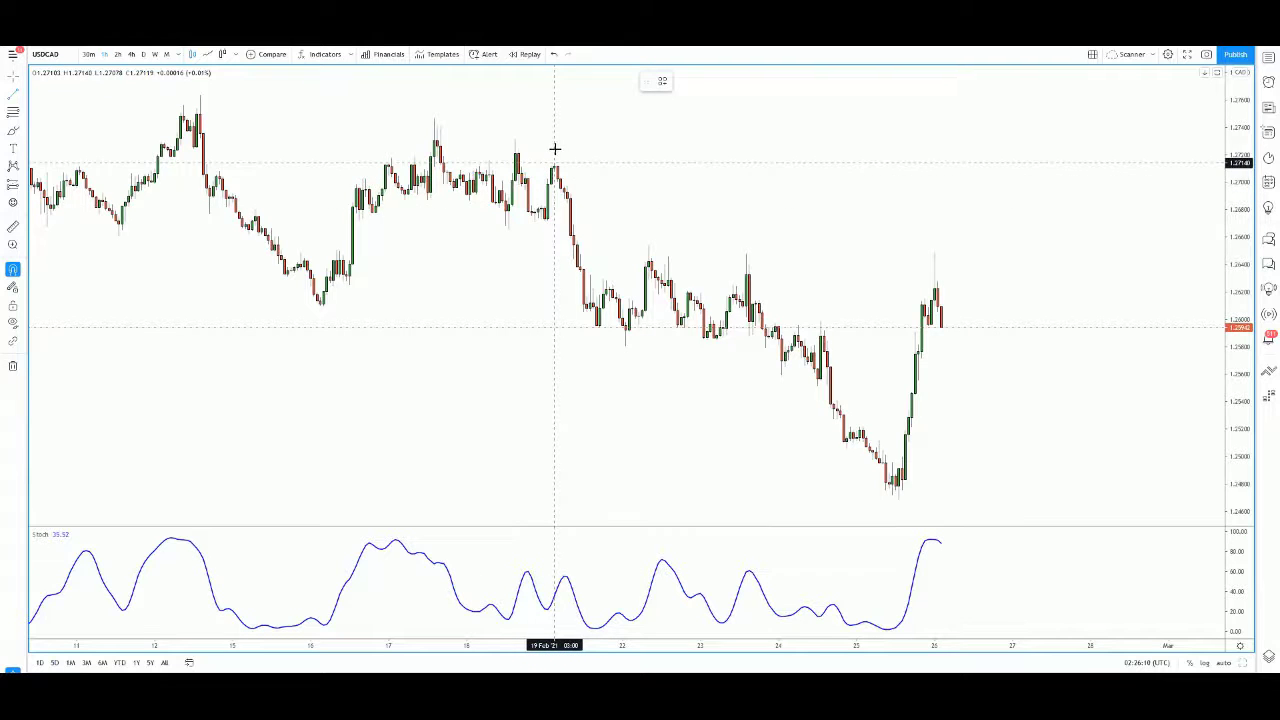
pyautogui.click(555, 151)
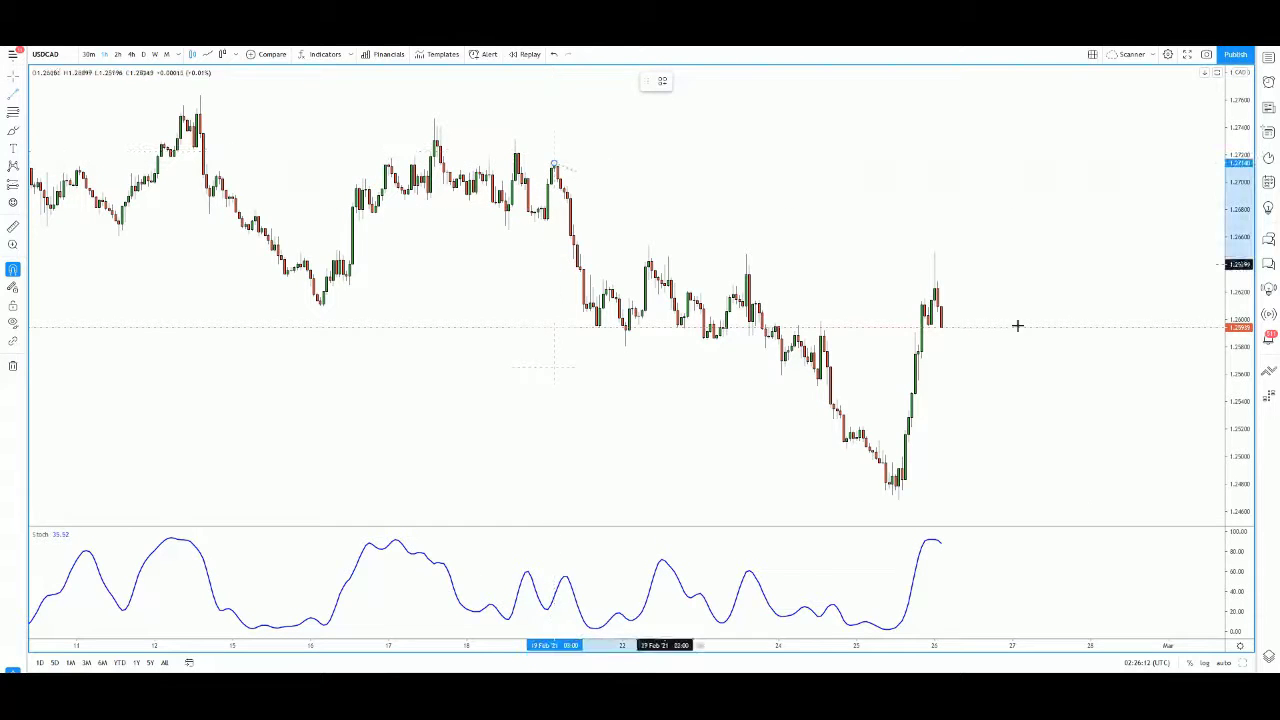
pyautogui.click(1048, 453)
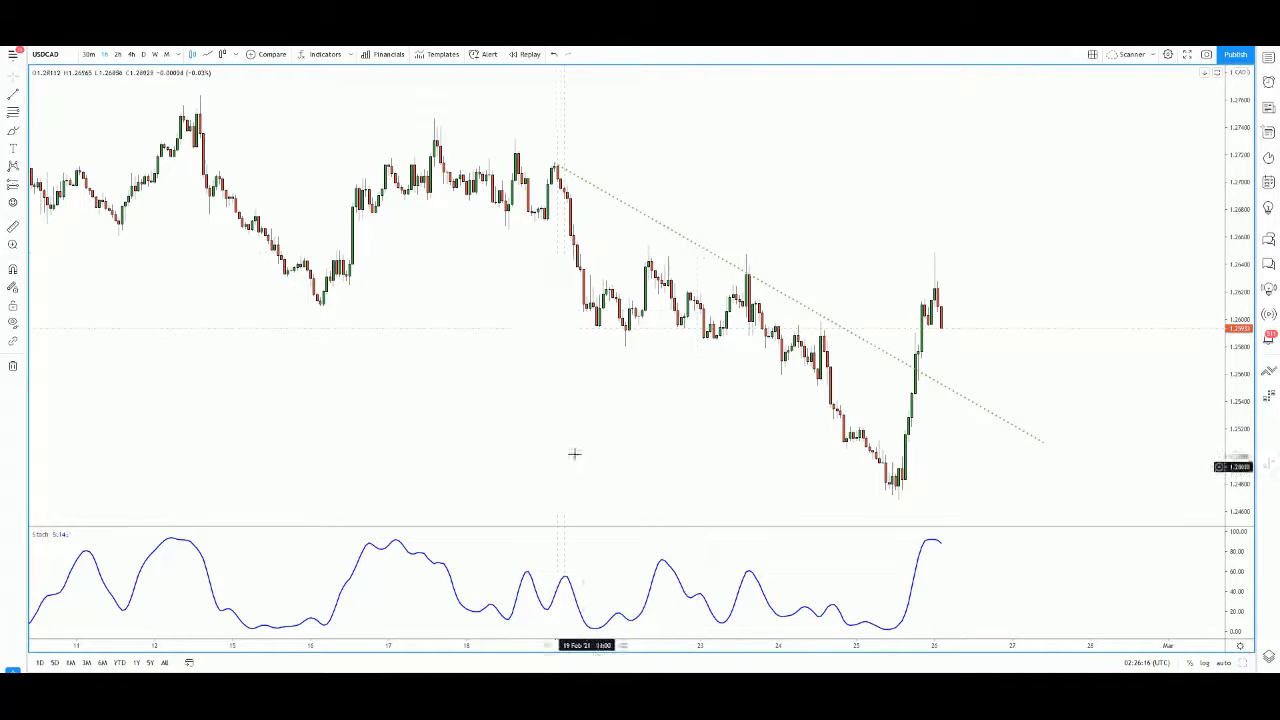
# Brush a rising stroke from the 25 Feb low up through the trend line and undo it
pyautogui.click(575, 671)
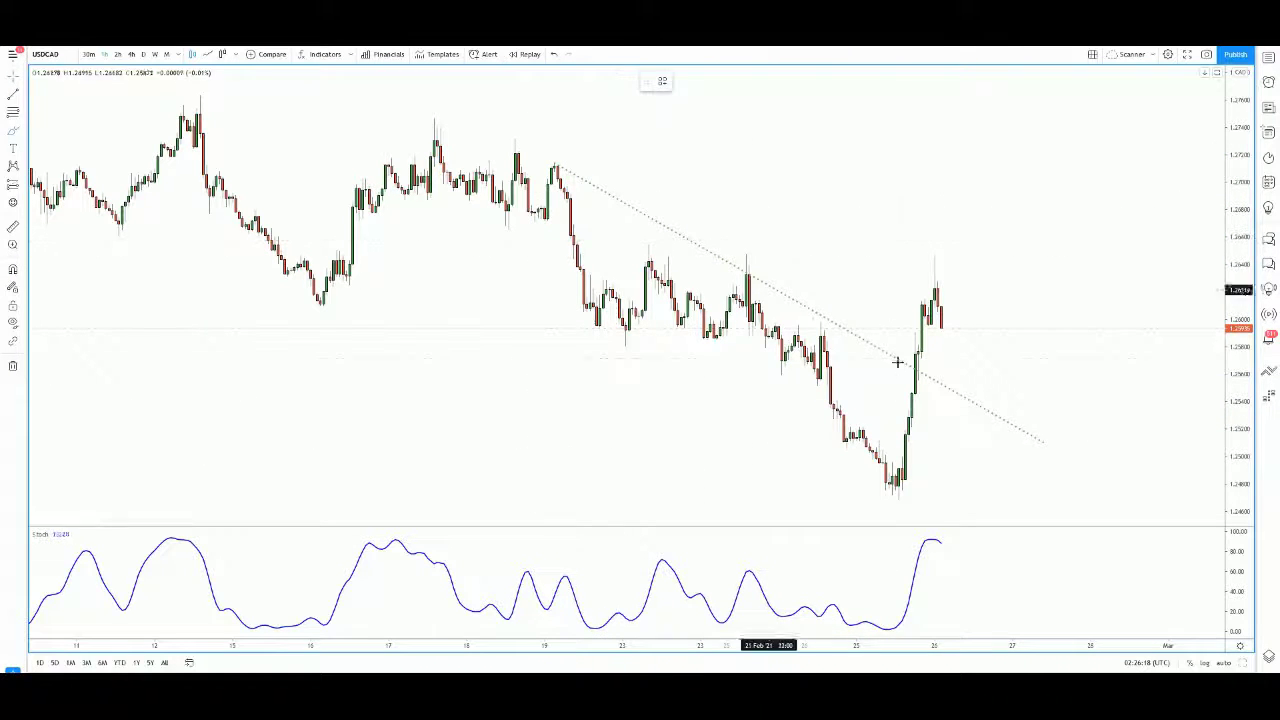
pyautogui.moveTo(900, 478)
pyautogui.mouseDown()
pyautogui.moveTo(953, 300)
pyautogui.moveTo(975, 402)
pyautogui.moveTo(1071, 225)
pyautogui.moveTo(1077, 266)
pyautogui.mouseUp()
pyautogui.hotkey('ctrl', 'z')
# Extend the trend line's start back to the 18 Feb high and give the dotted line a darker colour
pyautogui.moveTo(554, 164)
pyautogui.mouseDown()
pyautogui.moveTo(514, 142)
pyautogui.moveTo(492, 150)
pyautogui.moveTo(515, 140)
pyautogui.mouseUp()
pyautogui.hotkey('ctrl', 'z')
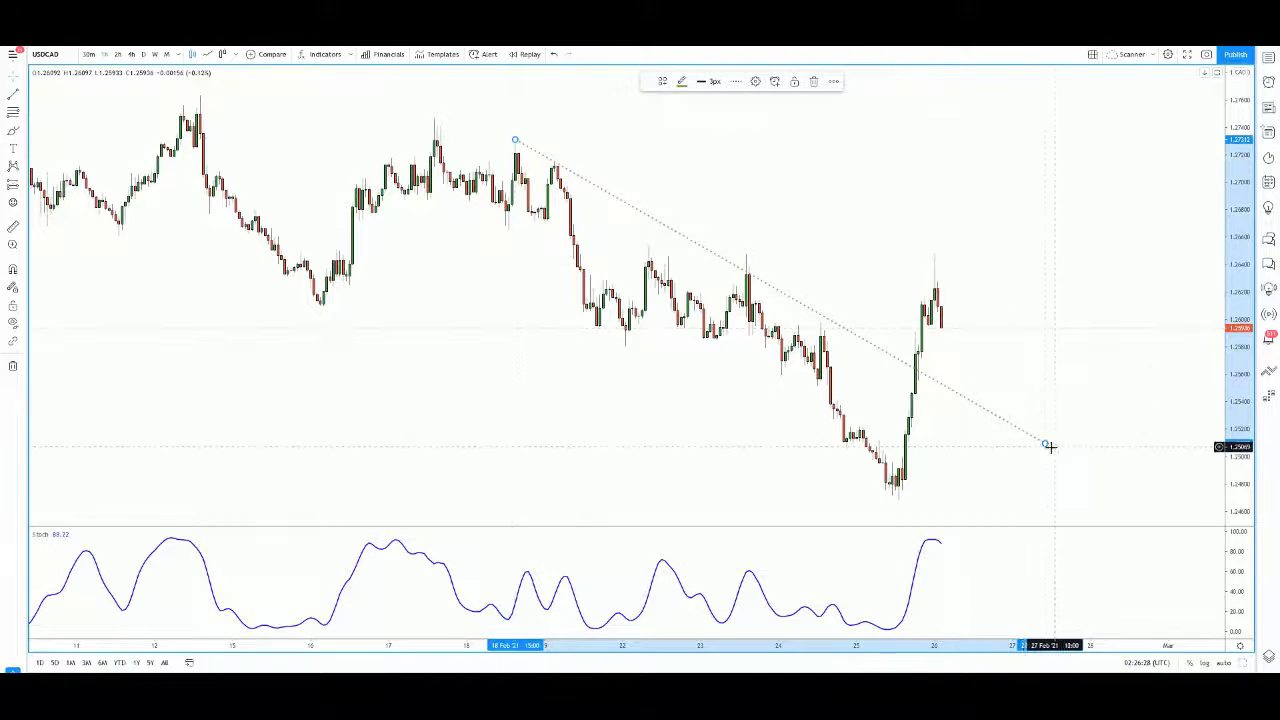
pyautogui.click(681, 81)
pyautogui.click(740, 211)
pyautogui.click(757, 277)
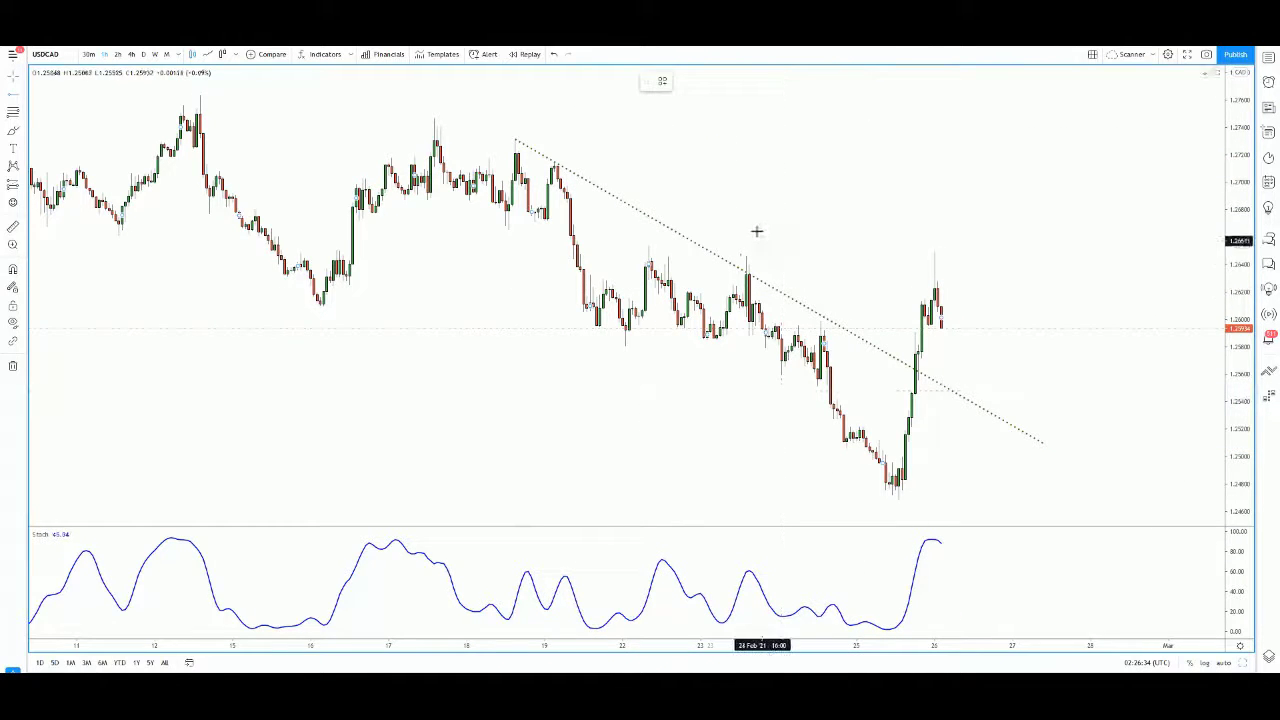
# Try marking resistance at the 22 Feb high with a horizontal ray and a shaded rectangle, deleting each one
pyautogui.keyDown('ctrl'); pyautogui.click(649, 245); pyautogui.keyUp('ctrl')
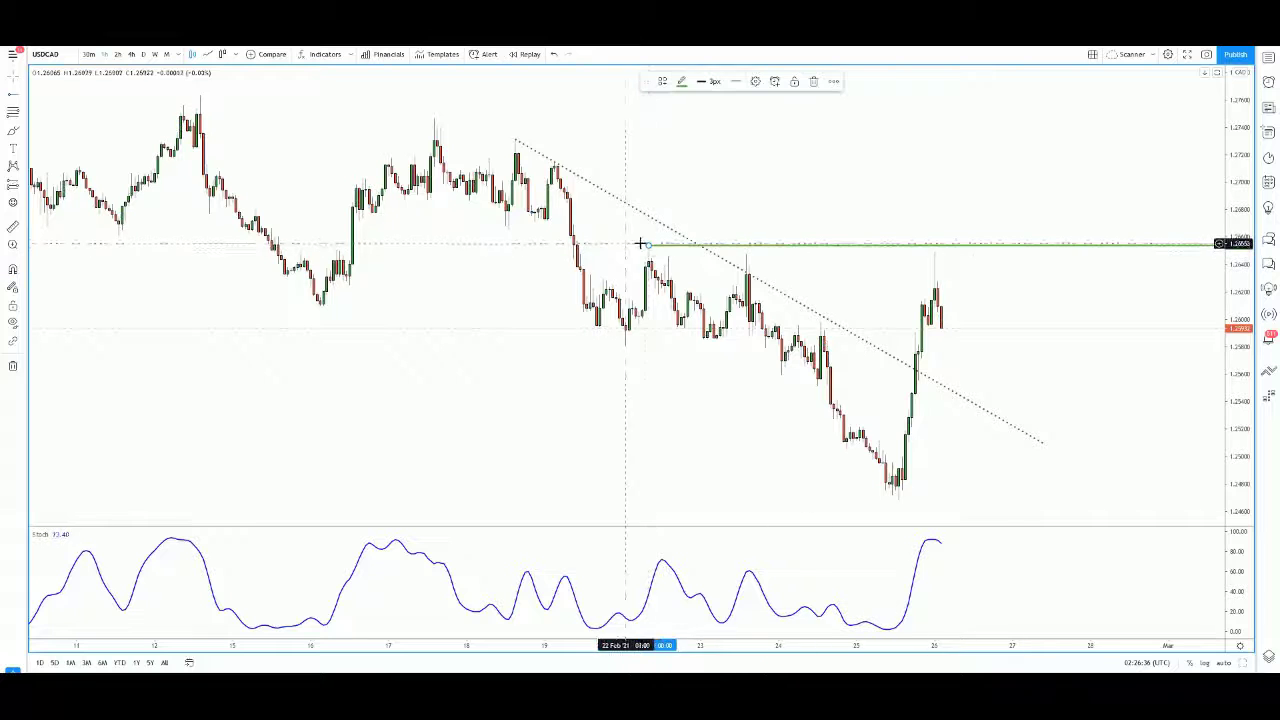
pyautogui.press('Delete')
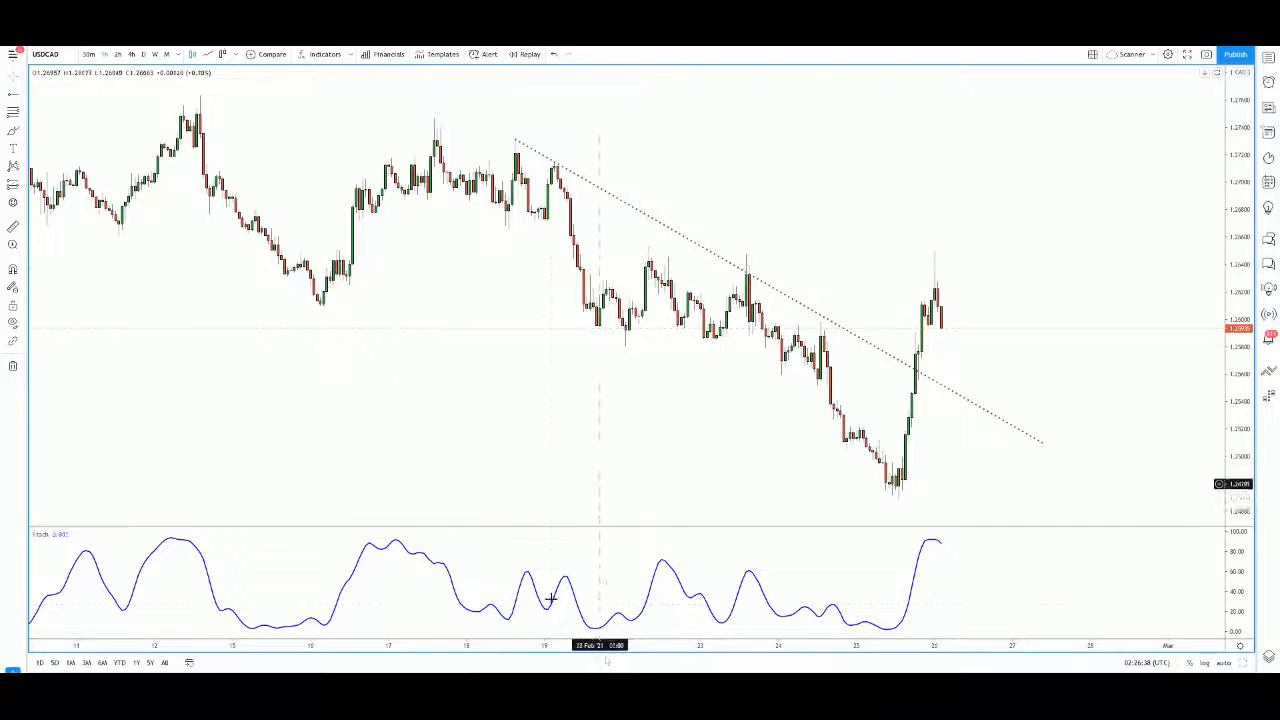
pyautogui.moveTo(648, 245)
pyautogui.mouseDown()
pyautogui.moveTo(794, 263)
pyautogui.moveTo(1038, 262)
pyautogui.mouseUp()
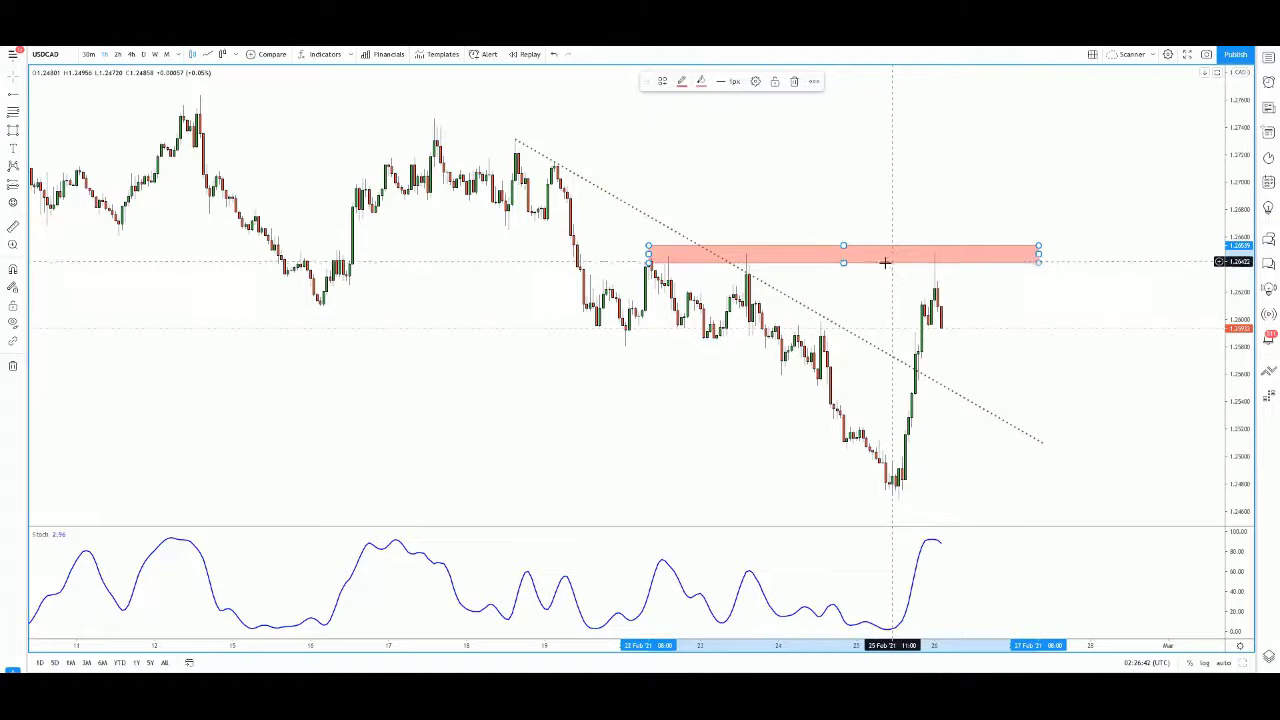
pyautogui.press('Delete')
# Draw a Fib Retracement from the 17 Feb high to the 25 Feb low and apply a saved drawing template
pyautogui.hotkey('alt', 'f')
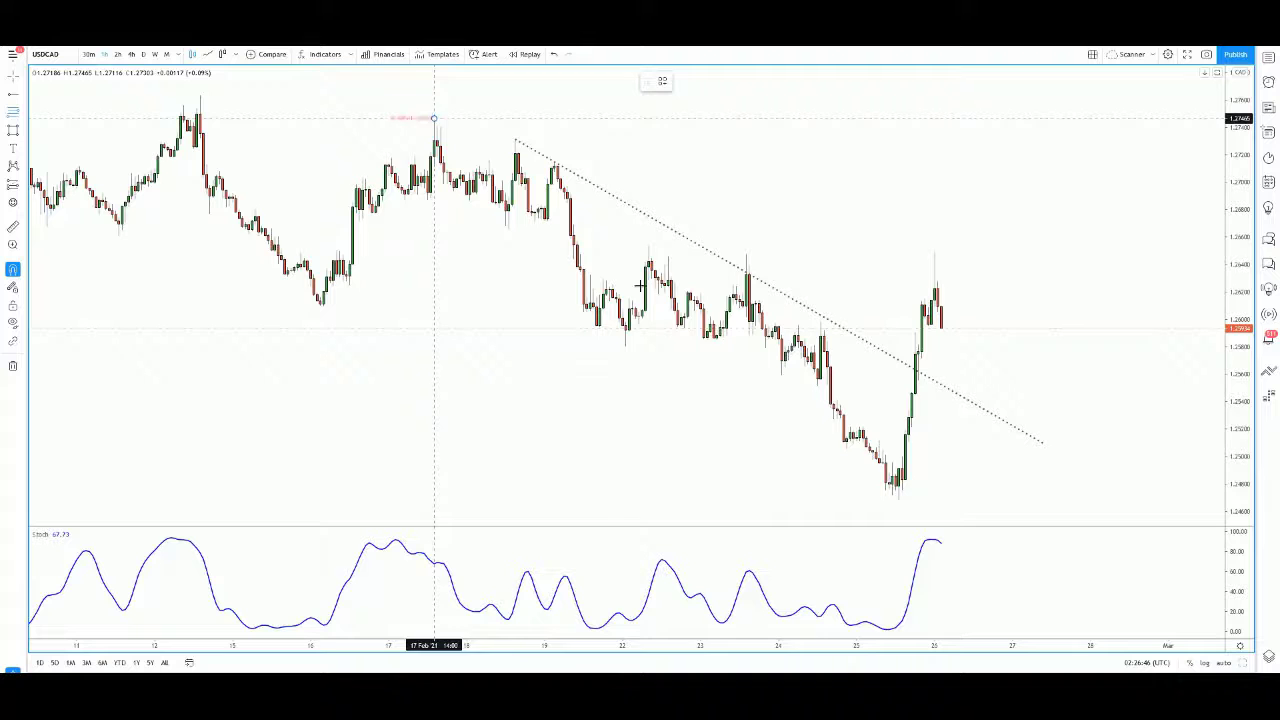
pyautogui.click(897, 506)
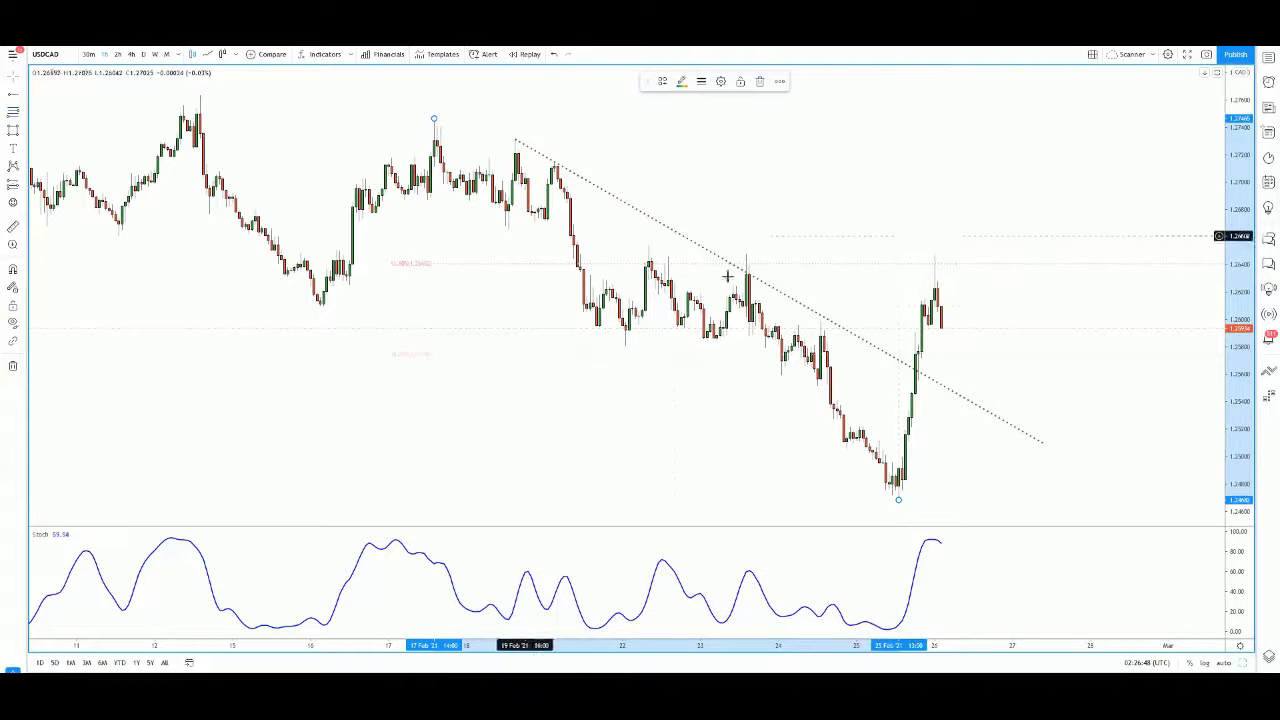
pyautogui.click(662, 81)
pyautogui.click(666, 349)
# Change the colour of the Fib Retracement's 0.618 level to gold
pyautogui.click(721, 81)
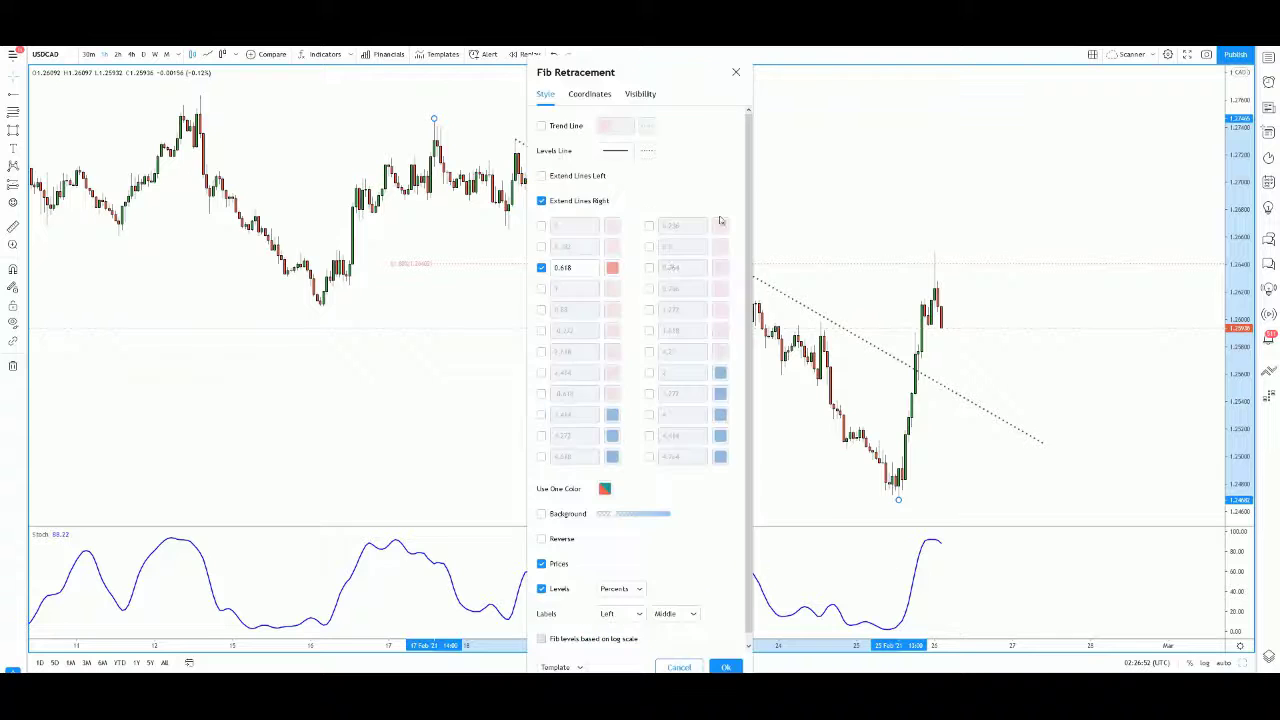
pyautogui.click(612, 268)
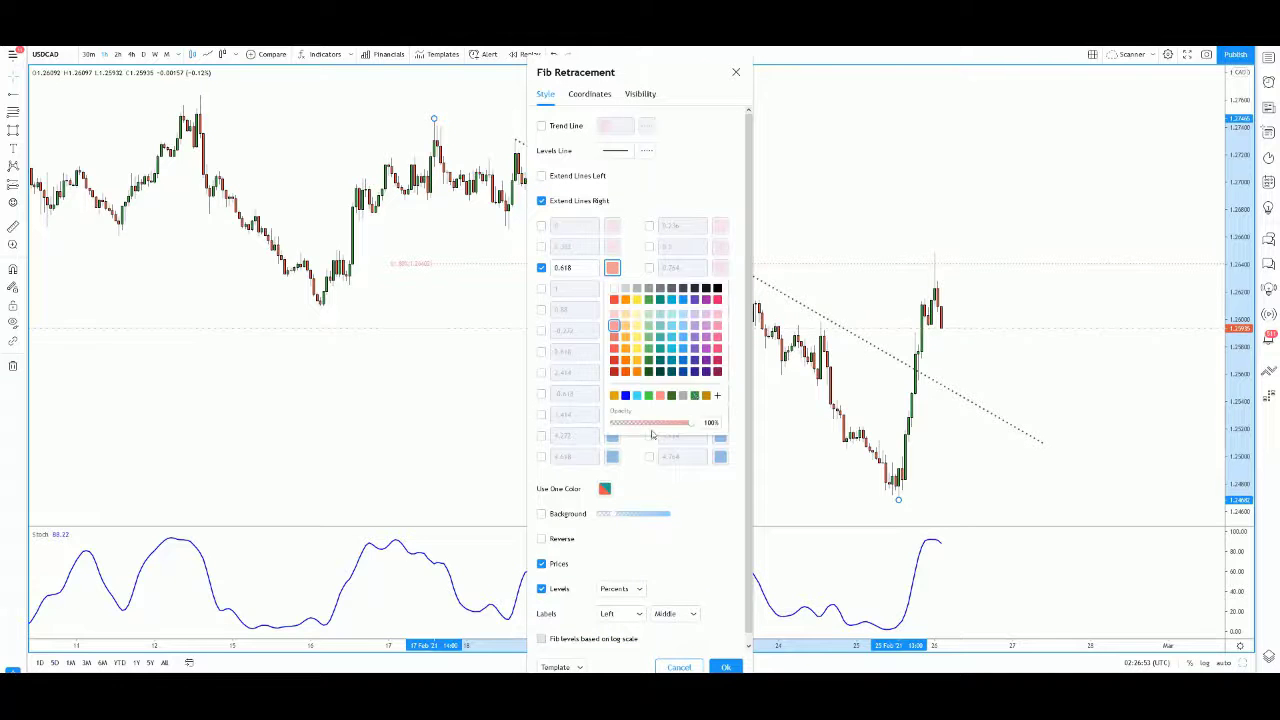
pyautogui.click(707, 583)
pyautogui.click(726, 667)
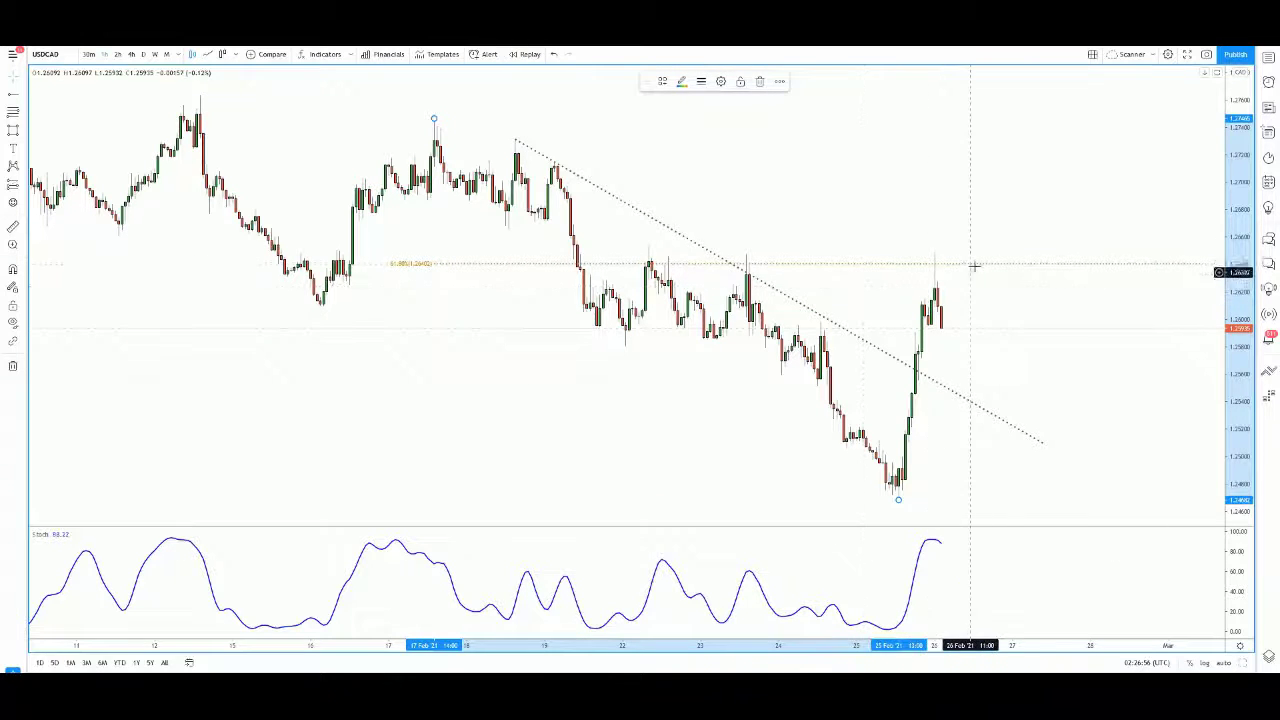
# Draw an arrow from the current price down to the trend line and apply a red drawing template to it
pyautogui.hotkey('alt', 'shift', 'r')
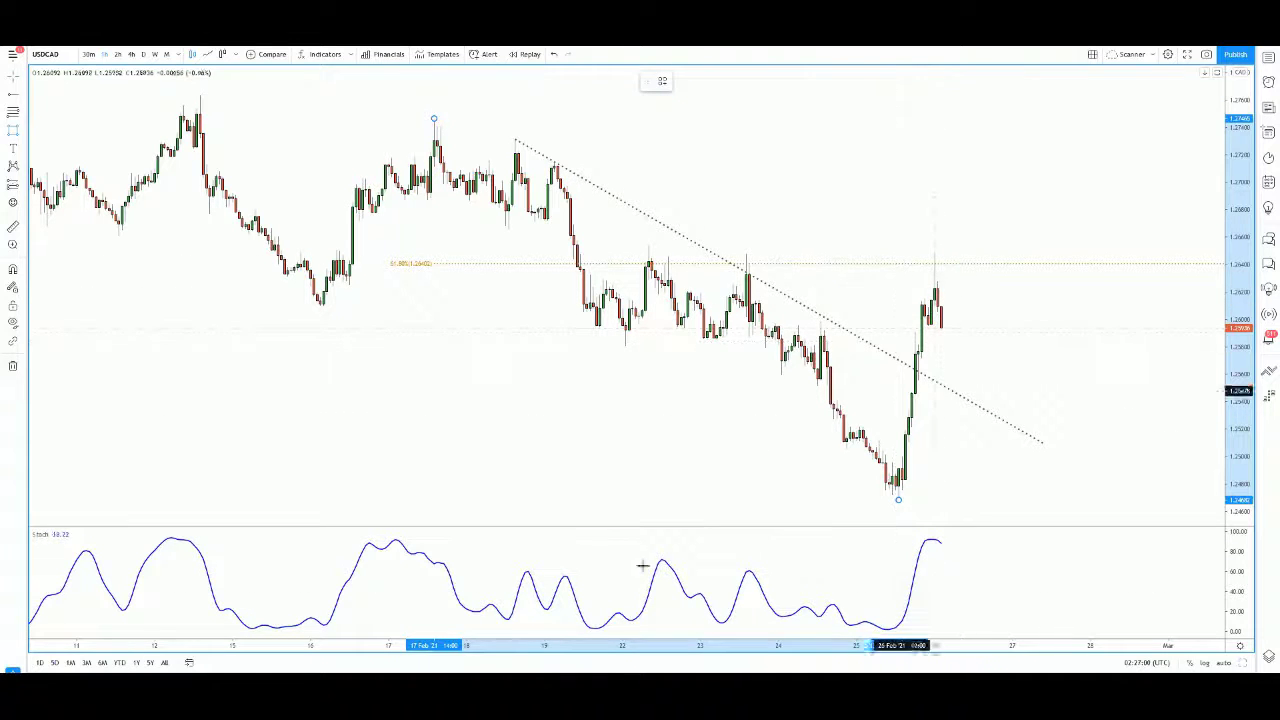
pyautogui.moveTo(947, 328); pyautogui.dragTo(963, 393)
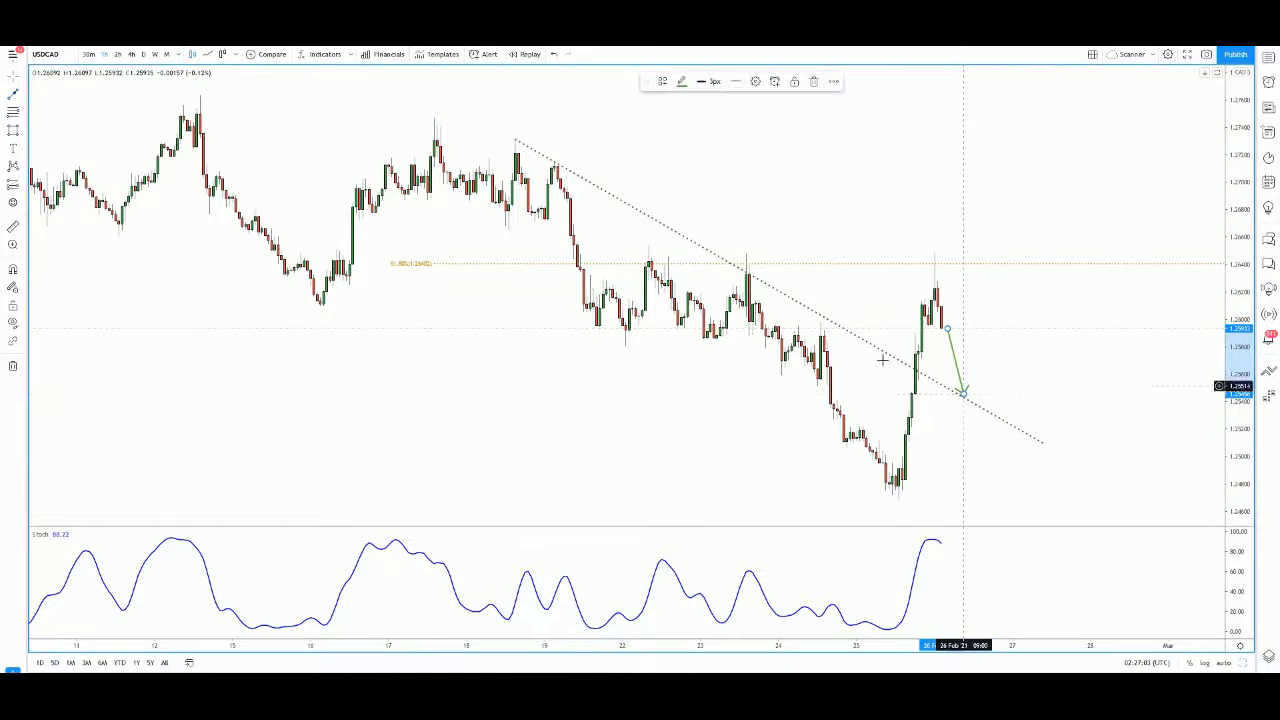
pyautogui.click(664, 81)
pyautogui.click(700, 140)
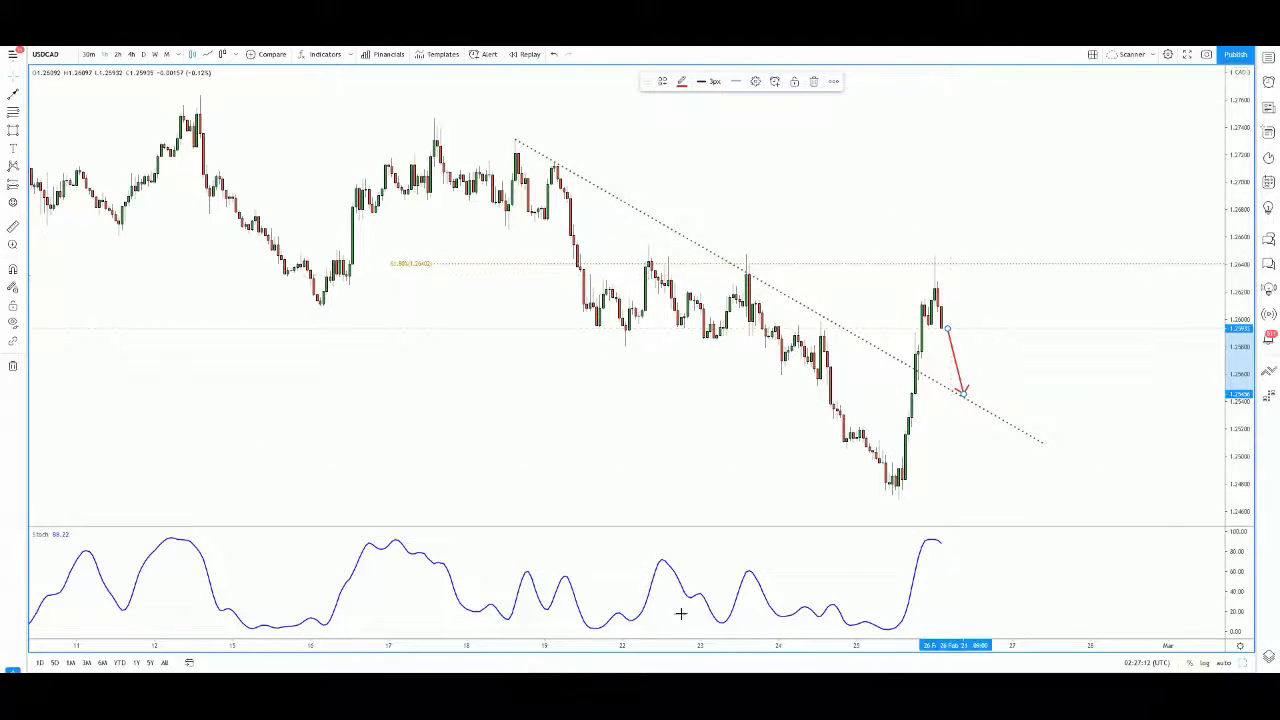
# Draw a Fib Retracement from the 25 Feb low to the latest high and shift the red arrow slightly along the trend line
pyautogui.hotkey('alt', 'f')
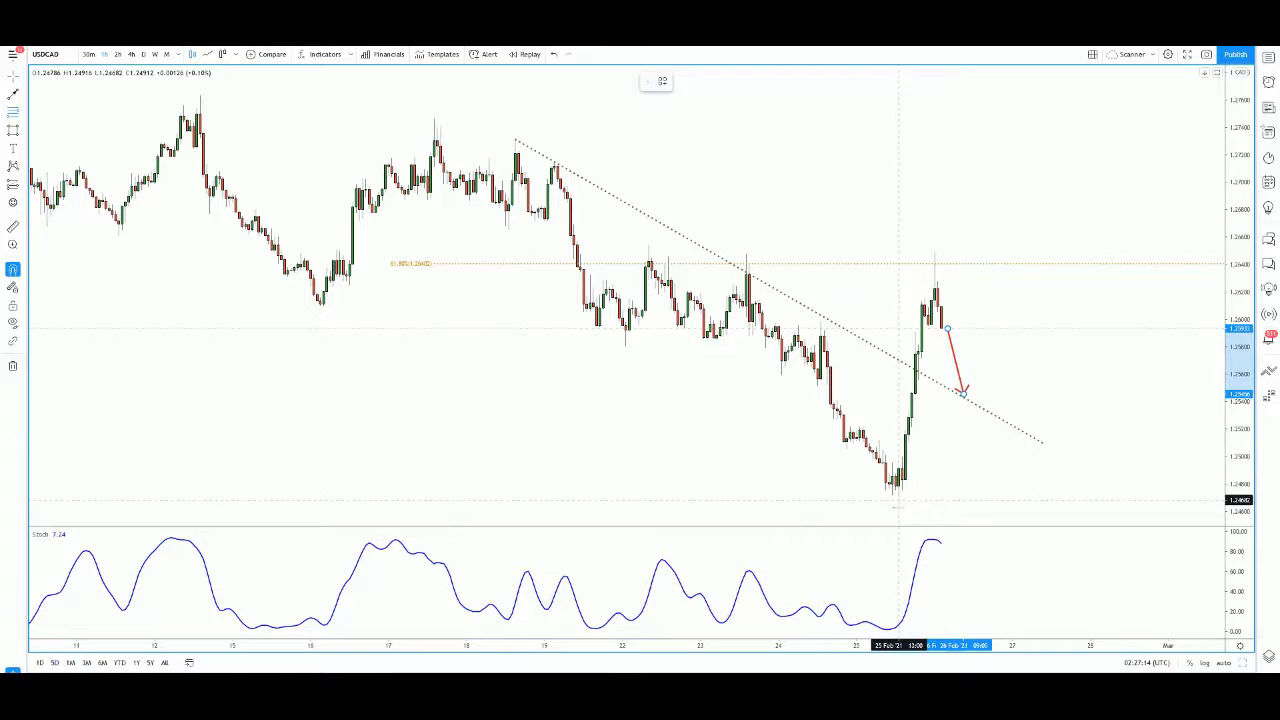
pyautogui.click(898, 500)
pyautogui.click(934, 252)
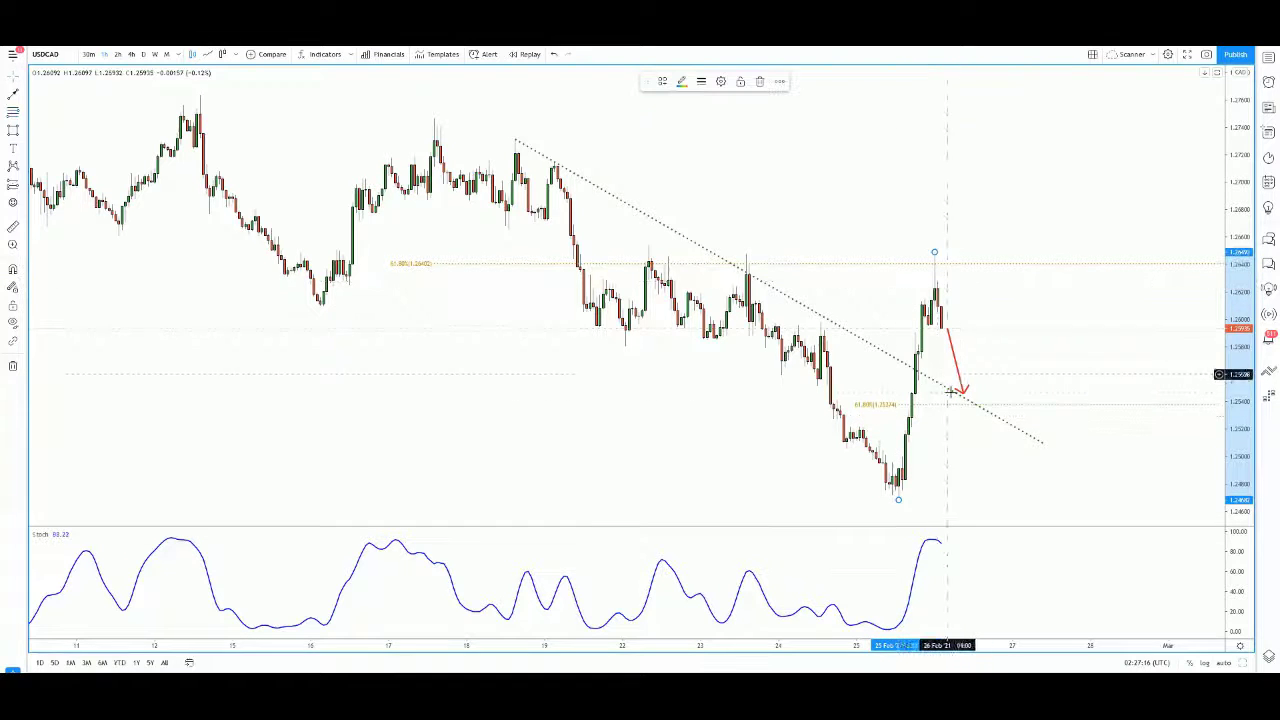
pyautogui.click(955, 342)
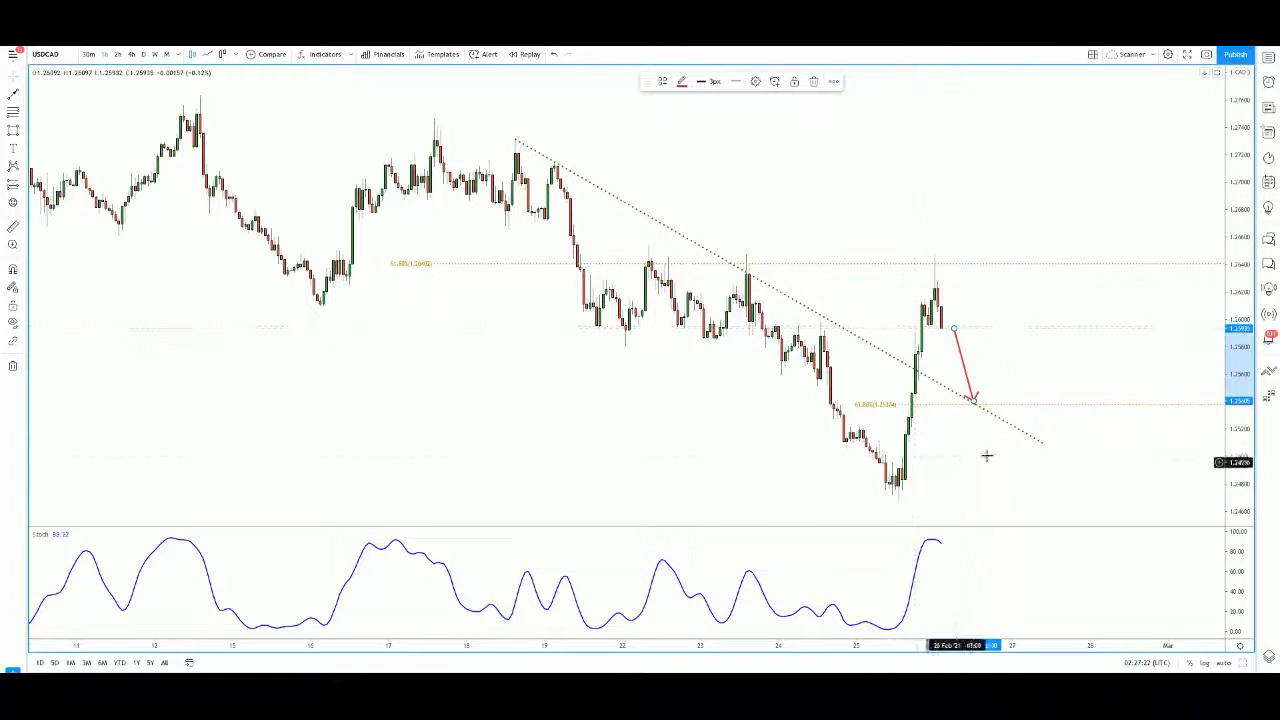
# Place a horizontal ray snapped to the 23 Feb high and apply the Stop Loss drawing template
pyautogui.hotkey('alt', 't')
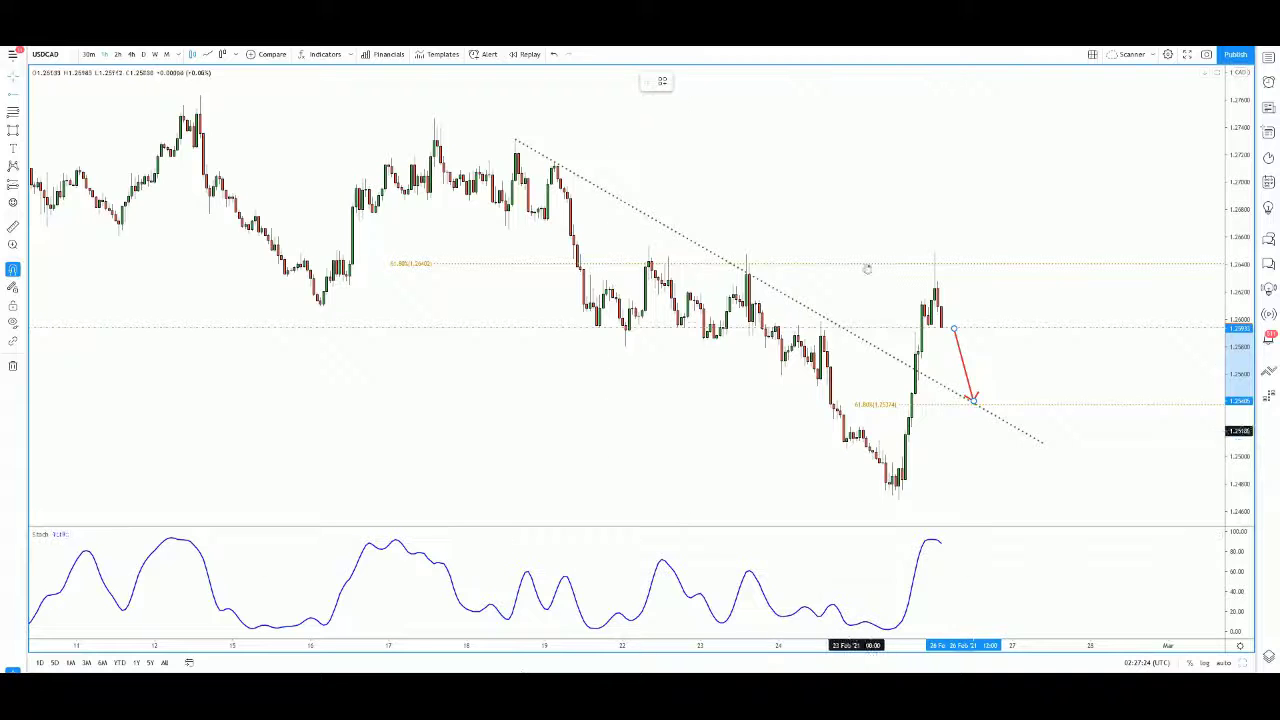
pyautogui.click(746, 255)
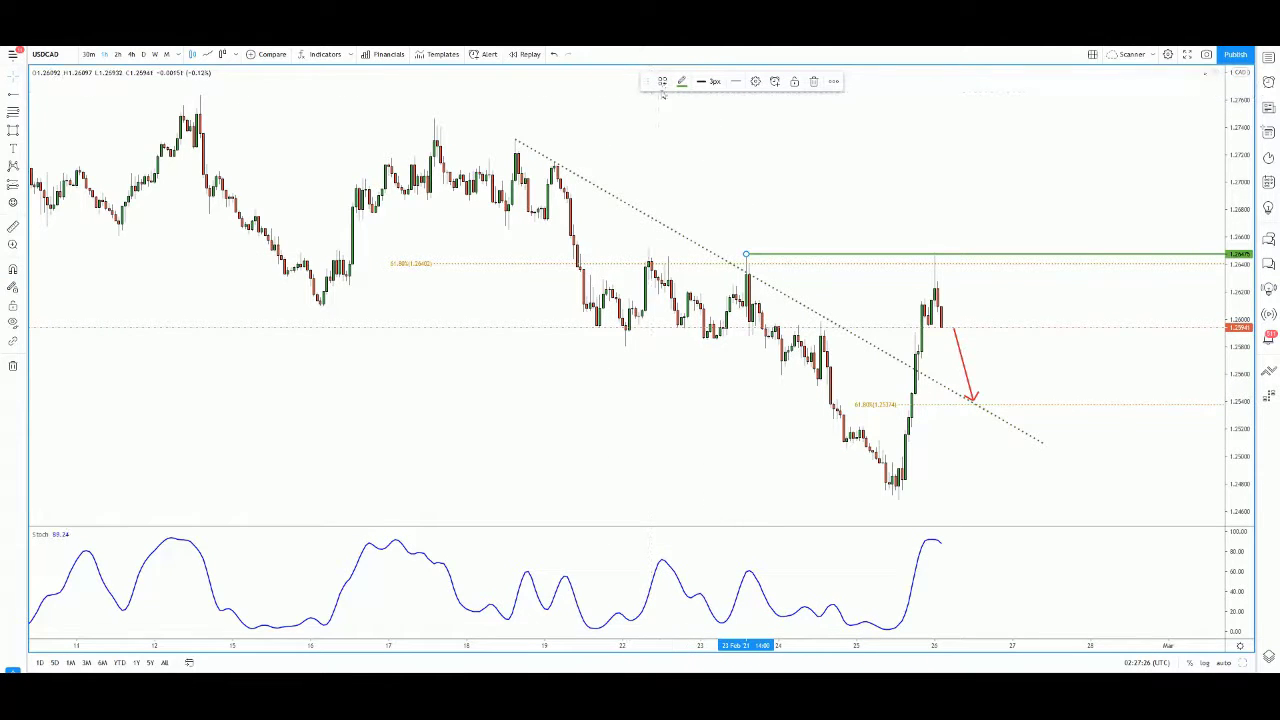
pyautogui.click(662, 81)
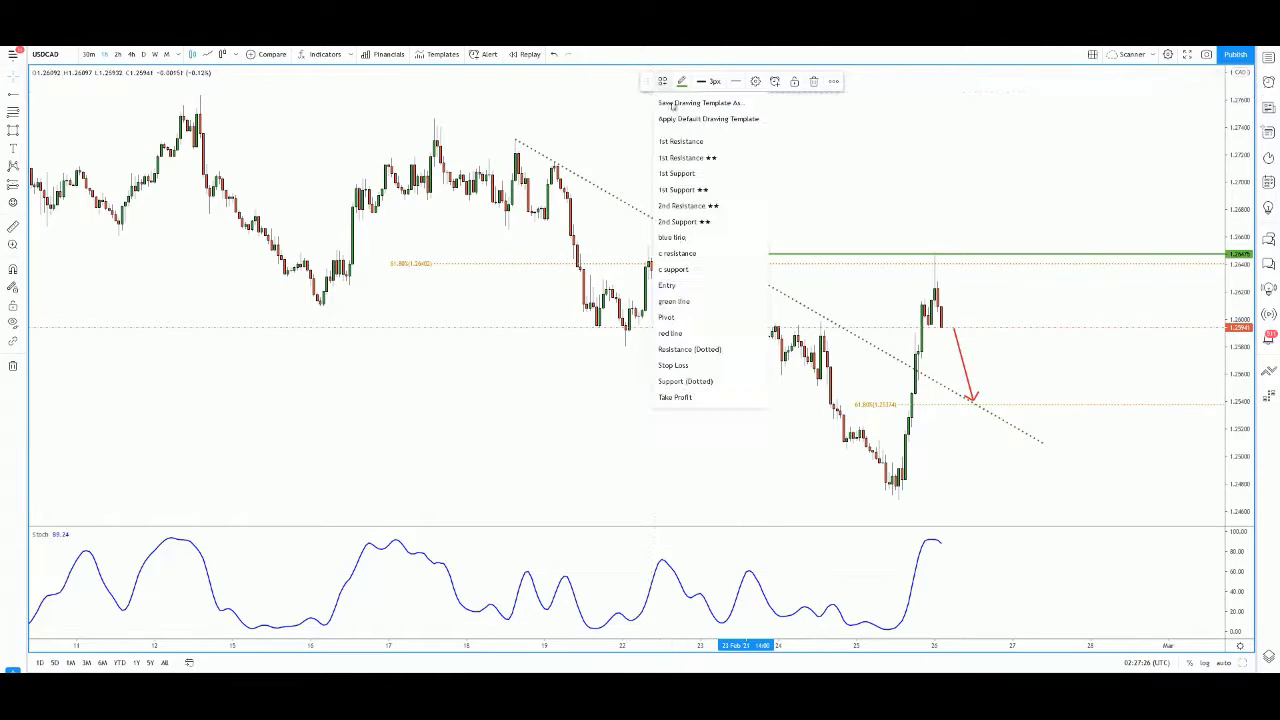
pyautogui.click(681, 364)
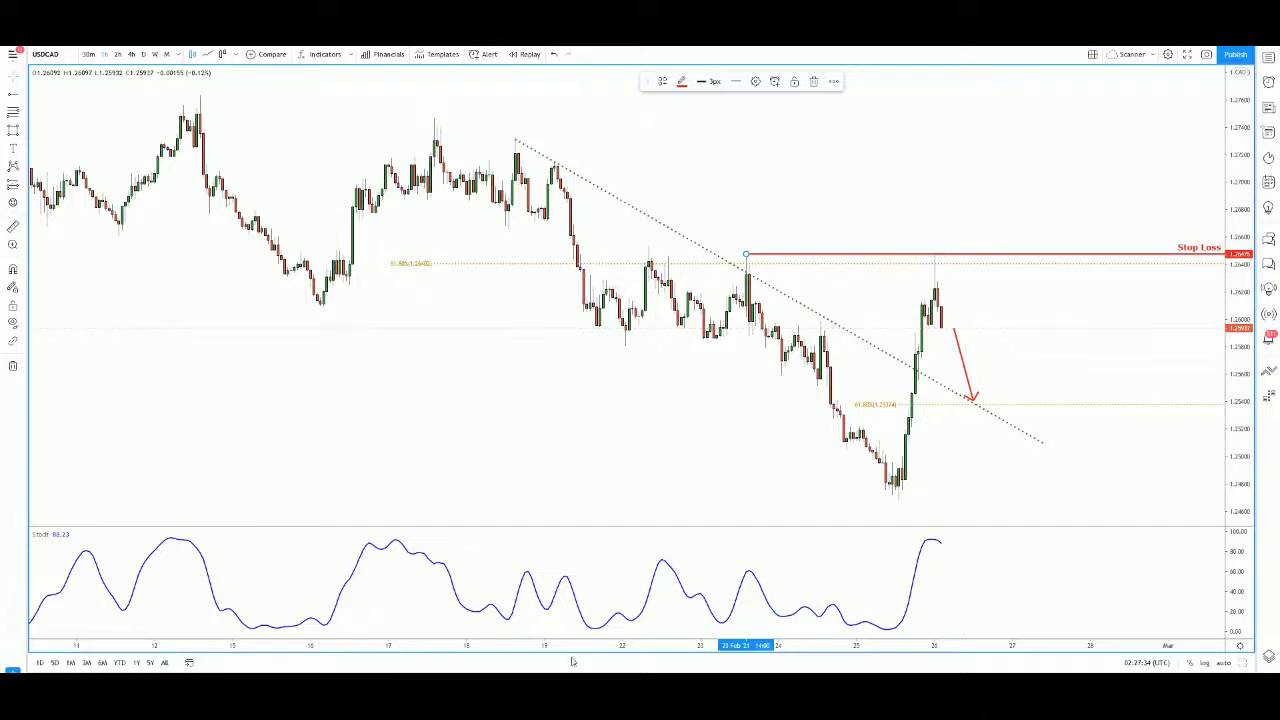
pyautogui.press('ctrl')
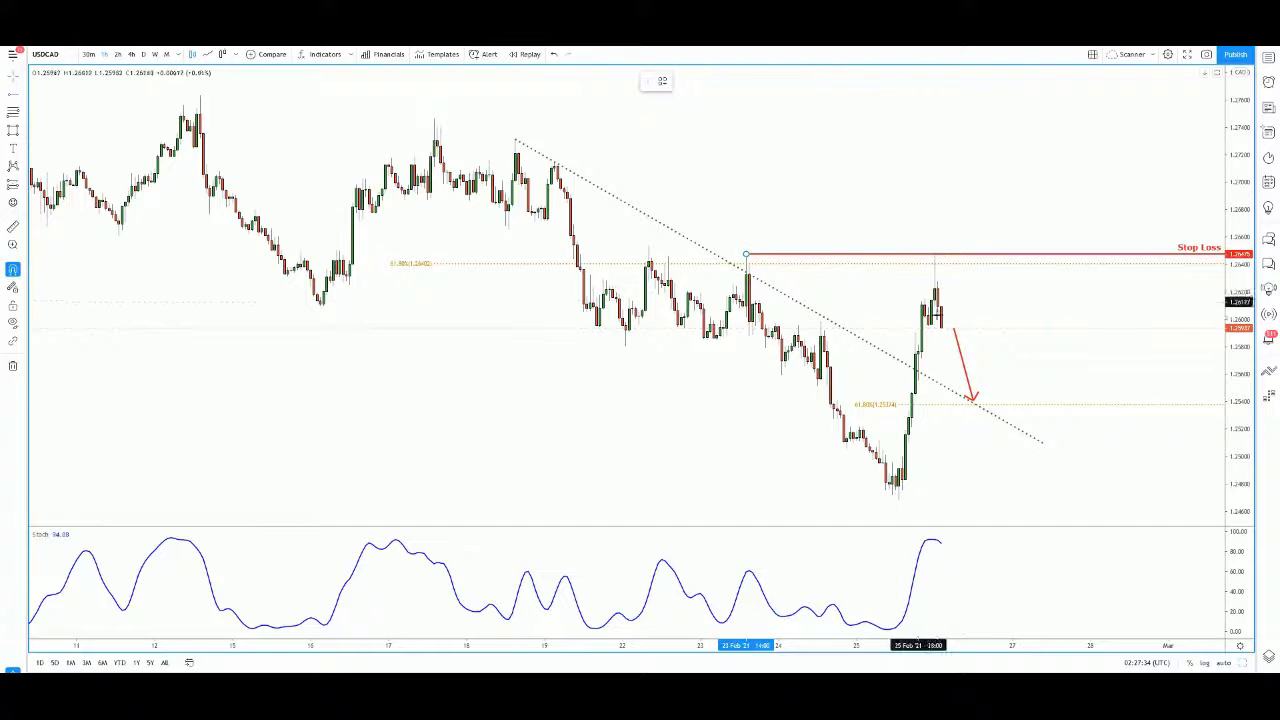
# Place a horizontal ray near the current price from the 25 Feb 22:00 candle and apply the Entry template to it
pyautogui.click(930, 330)
pyautogui.doubleClick(968, 327)
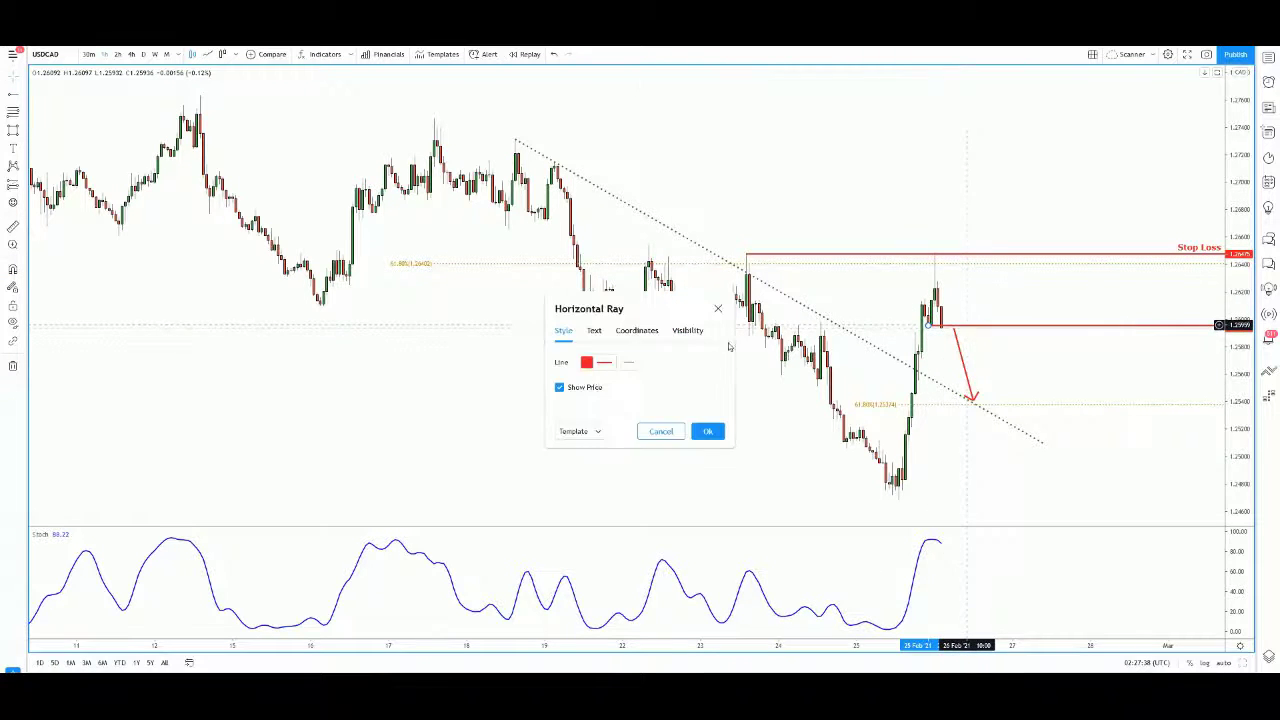
pyautogui.click(576, 431)
pyautogui.click(580, 571)
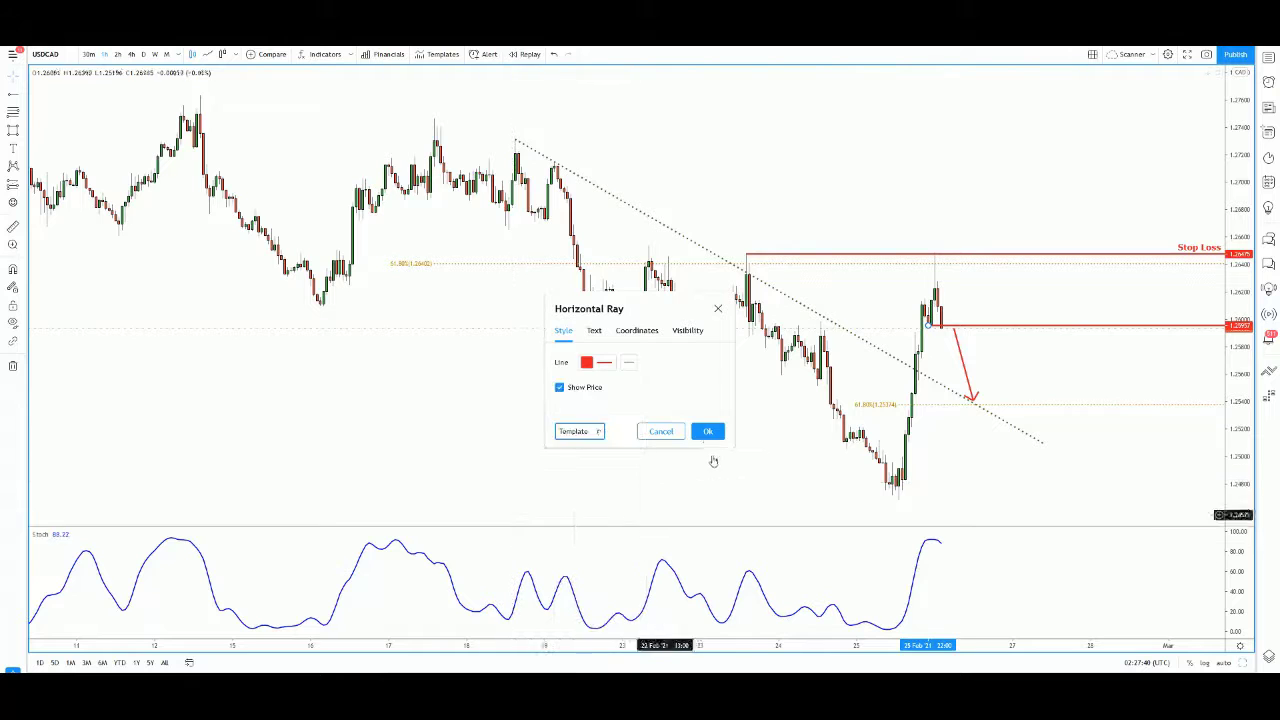
pyautogui.click(707, 431)
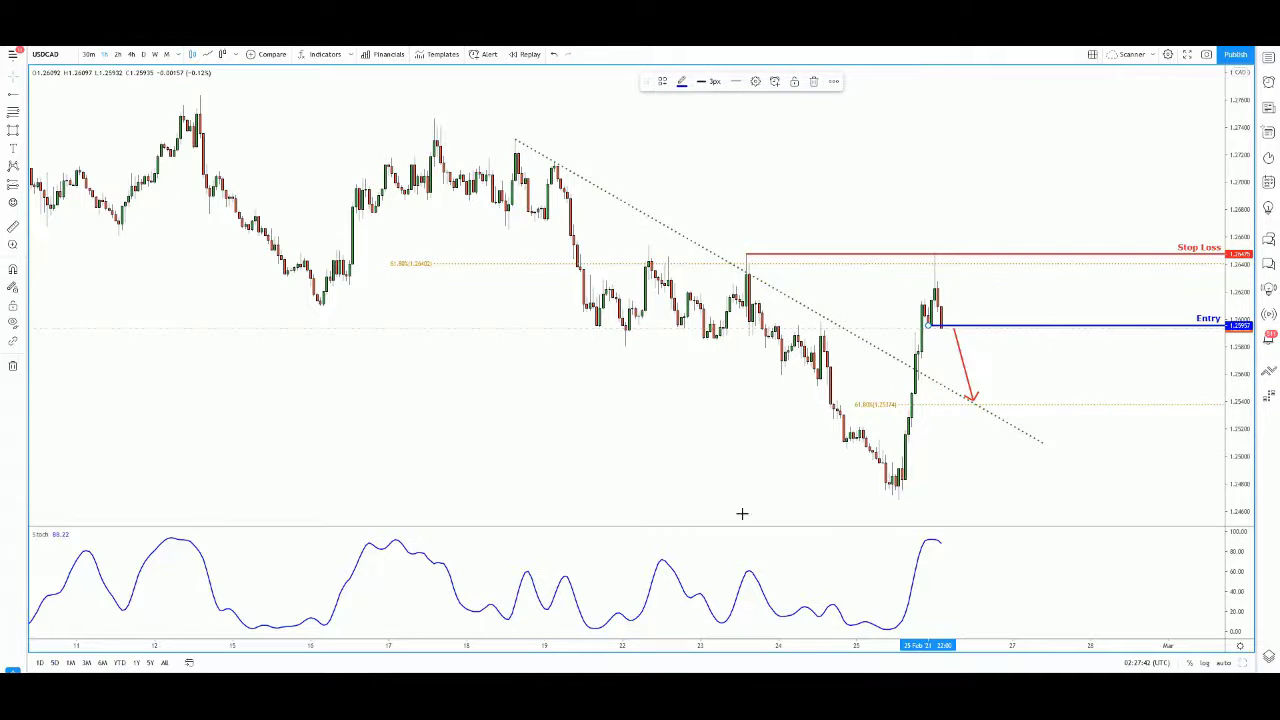
# Place a horizontal ray by the lower 61.8% Fibonacci level near the arrow's tip and apply the Take Profit drawing template
pyautogui.click(919, 406)
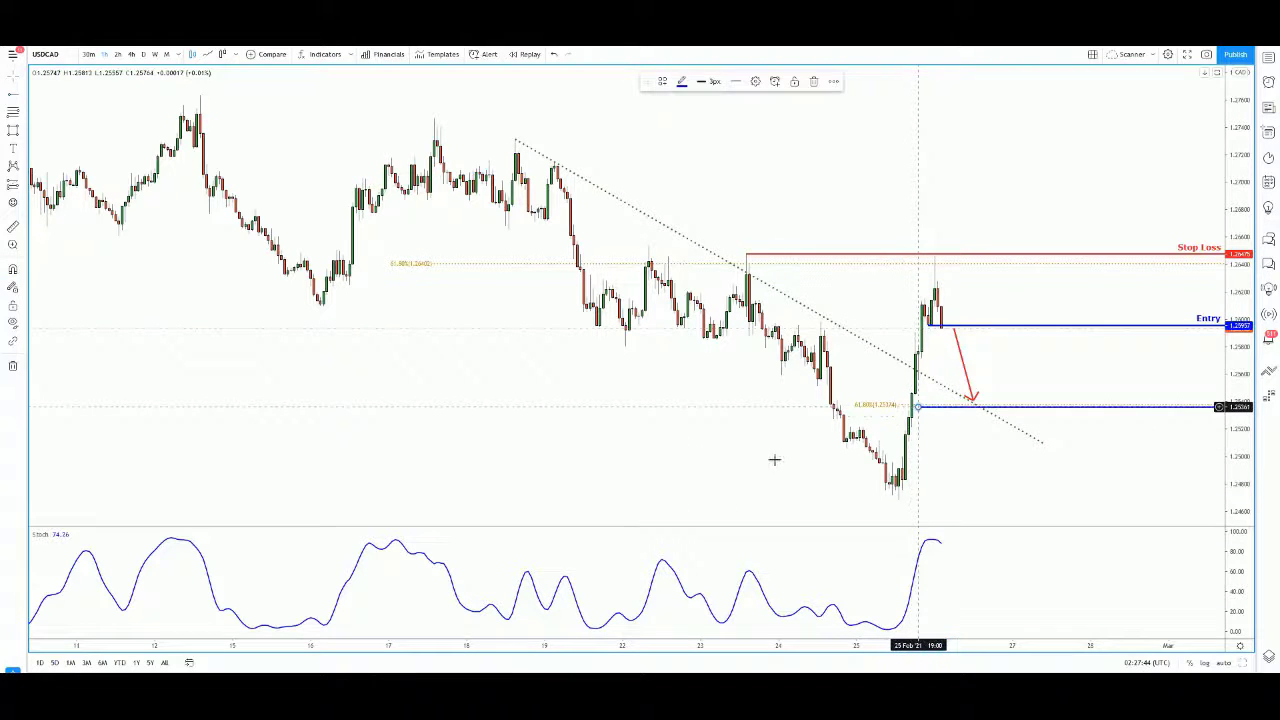
pyautogui.click(662, 81)
pyautogui.click(675, 398)
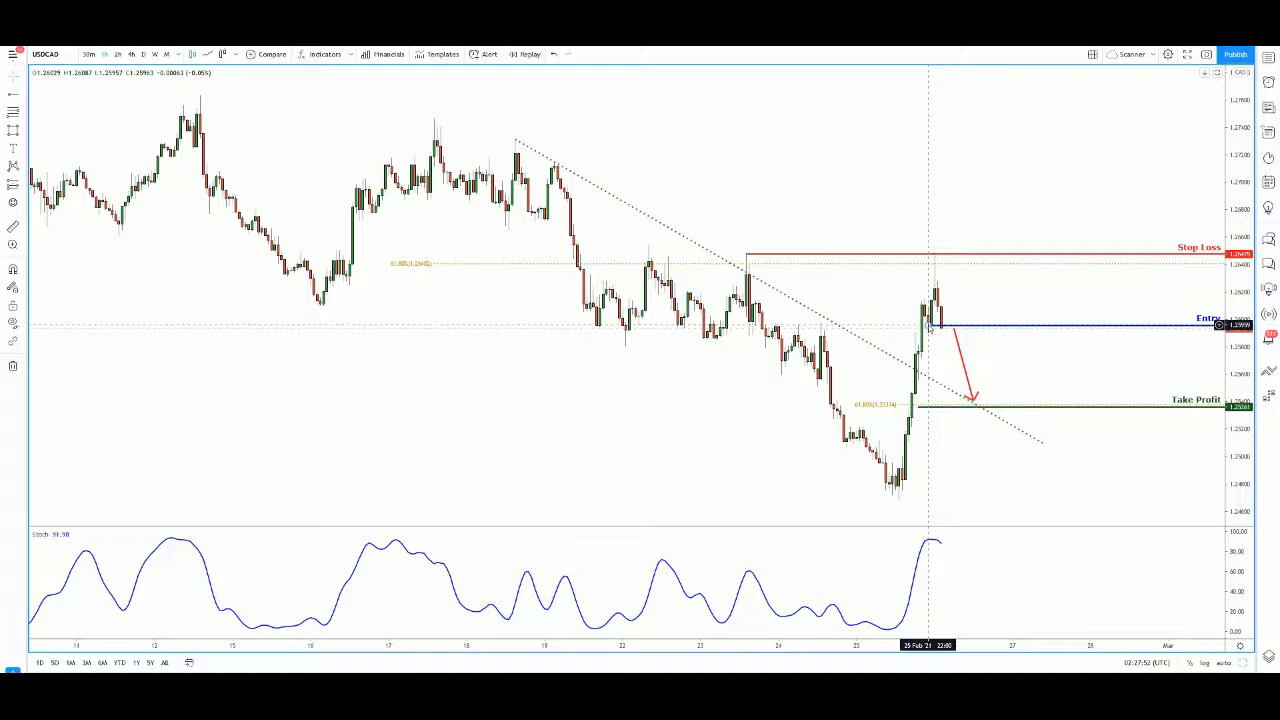
# Move the Entry ray up to the top of the recent candle bodies, just below the Stop Loss line
pyautogui.moveTo(938, 325); pyautogui.dragTo(944, 292)
pyautogui.click(958, 290)
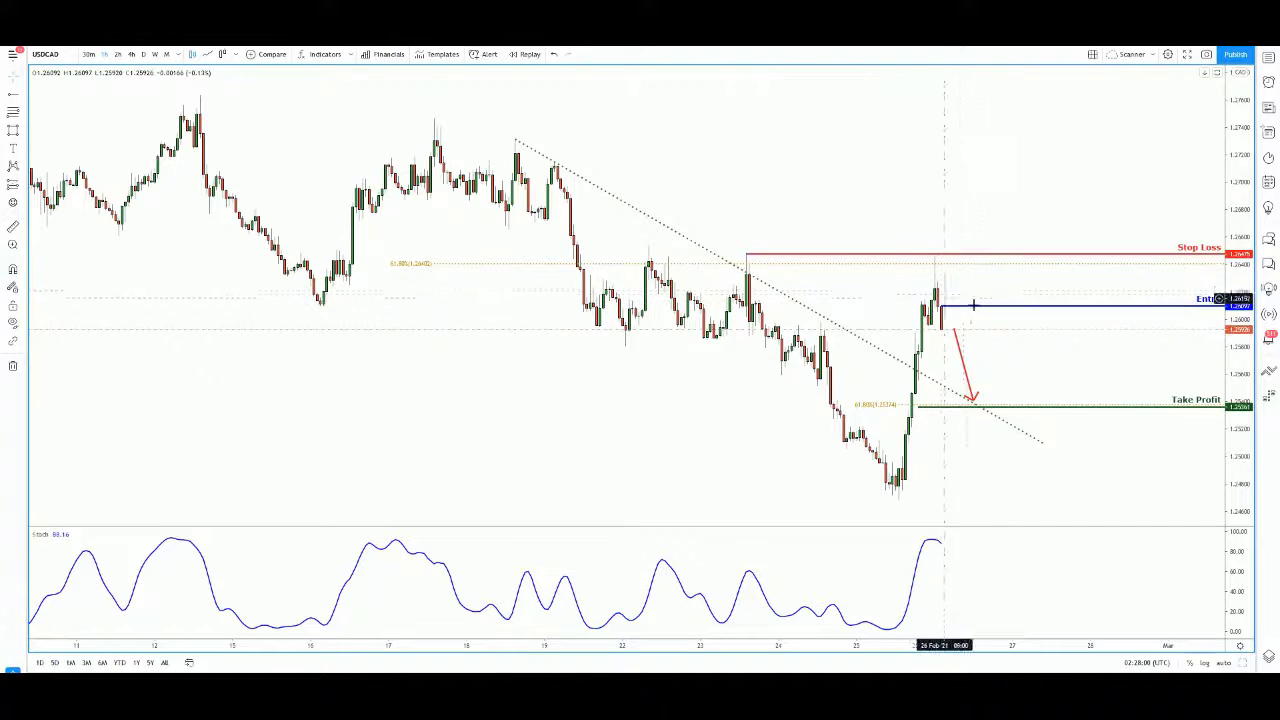
pyautogui.moveTo(943, 306); pyautogui.dragTo(942, 289)
pyautogui.click(955, 306)
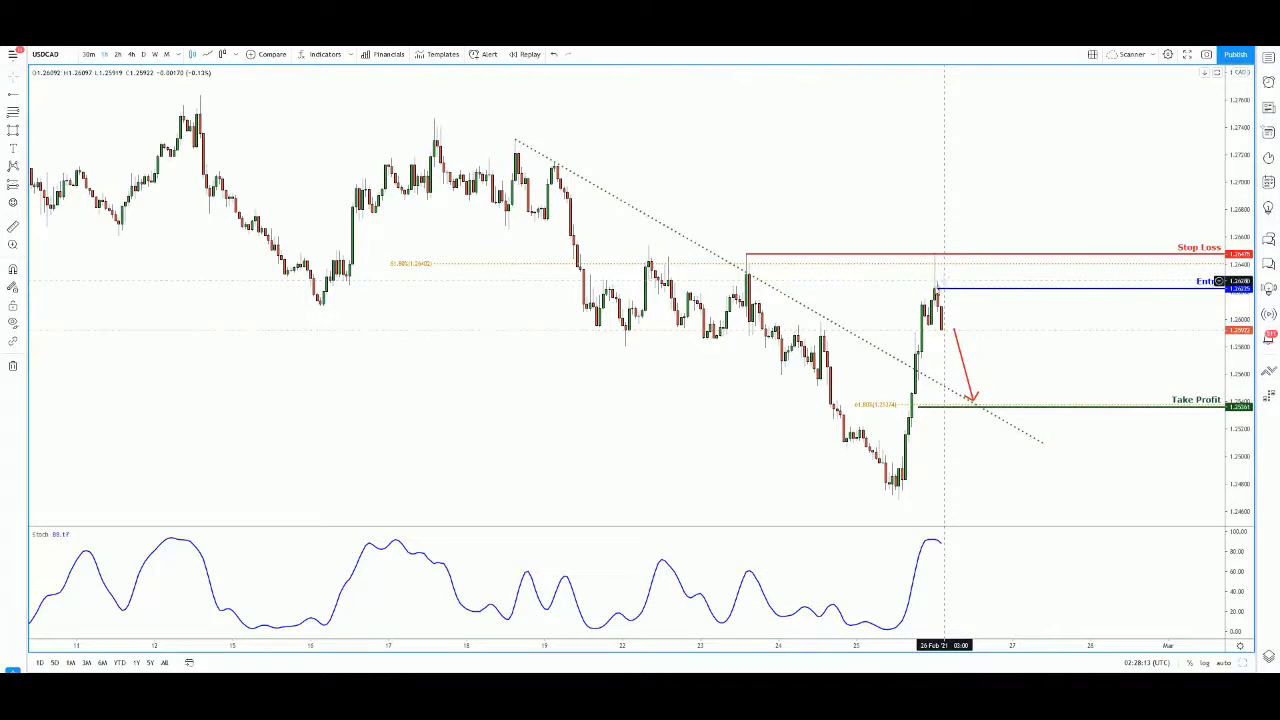
pyautogui.moveTo(935, 287)
pyautogui.mouseDown()
pyautogui.moveTo(935, 320)
pyautogui.moveTo(935, 289)
pyautogui.mouseUp()
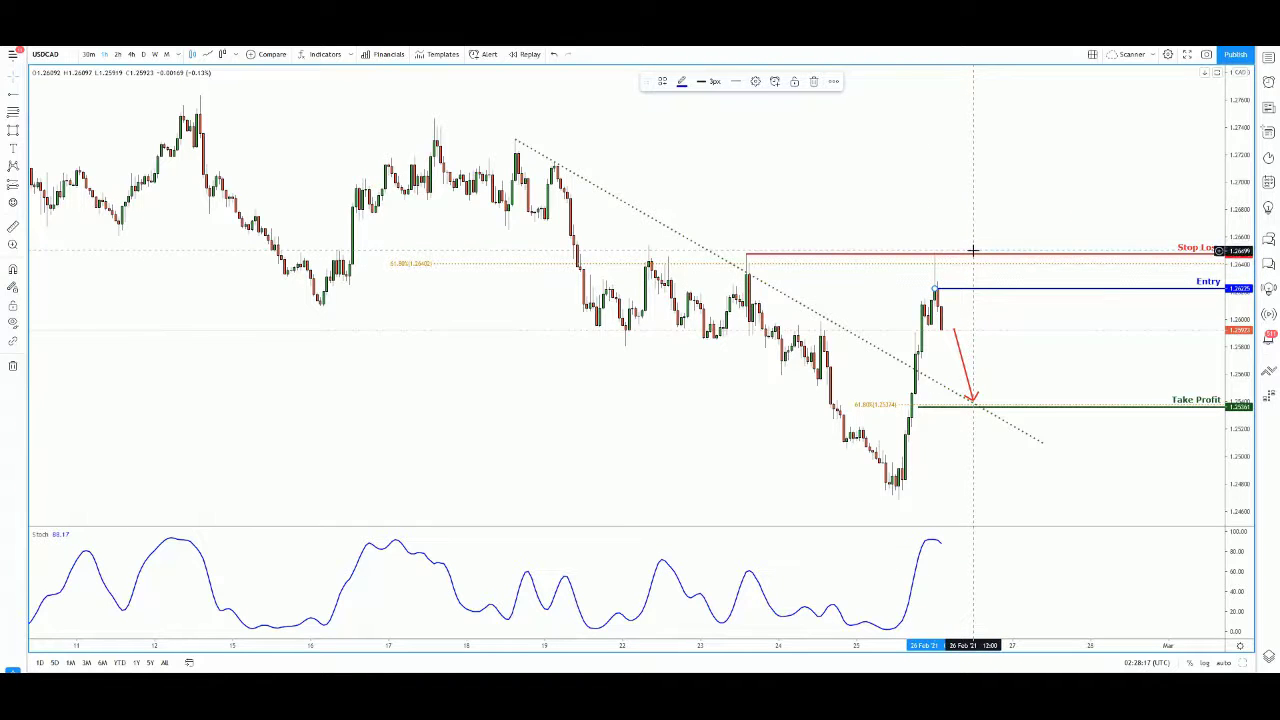
pyautogui.click(974, 255)
pyautogui.click(974, 233)
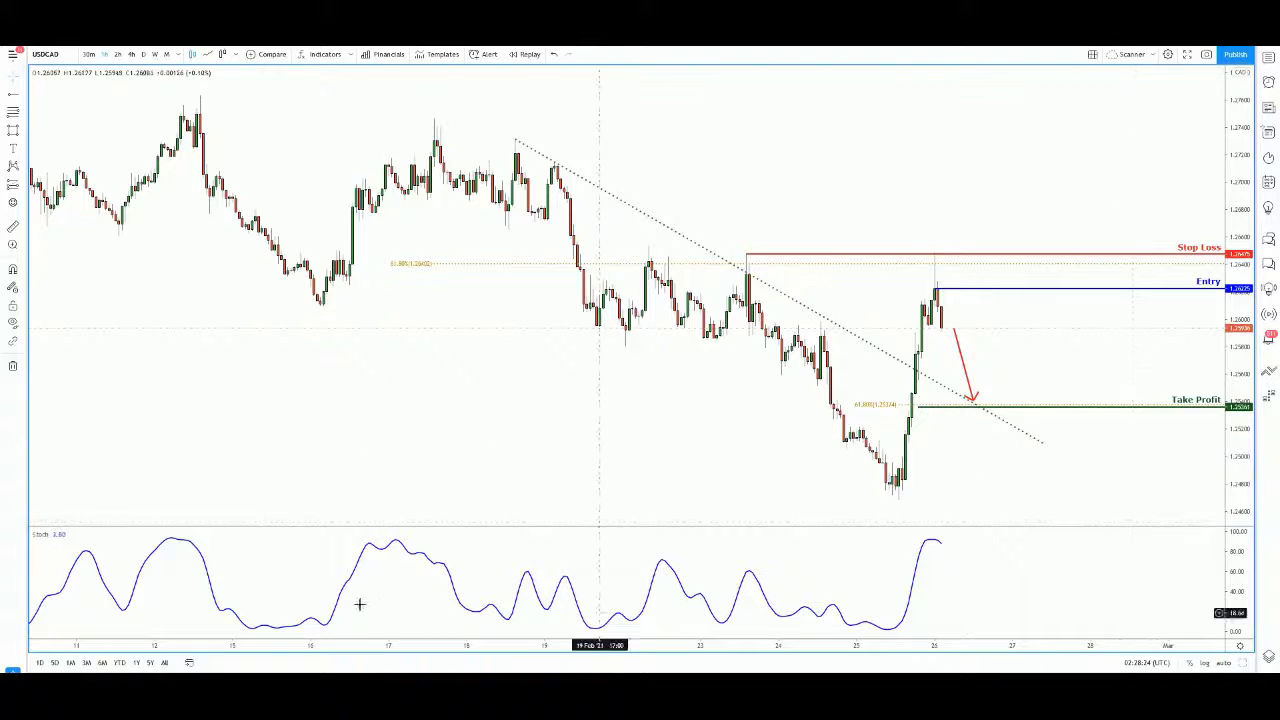
# Place a horizontal ray on the 12 Feb peak of the Stoch indicator and apply the Resistance (Dotted) drawing template
pyautogui.click(171, 537)
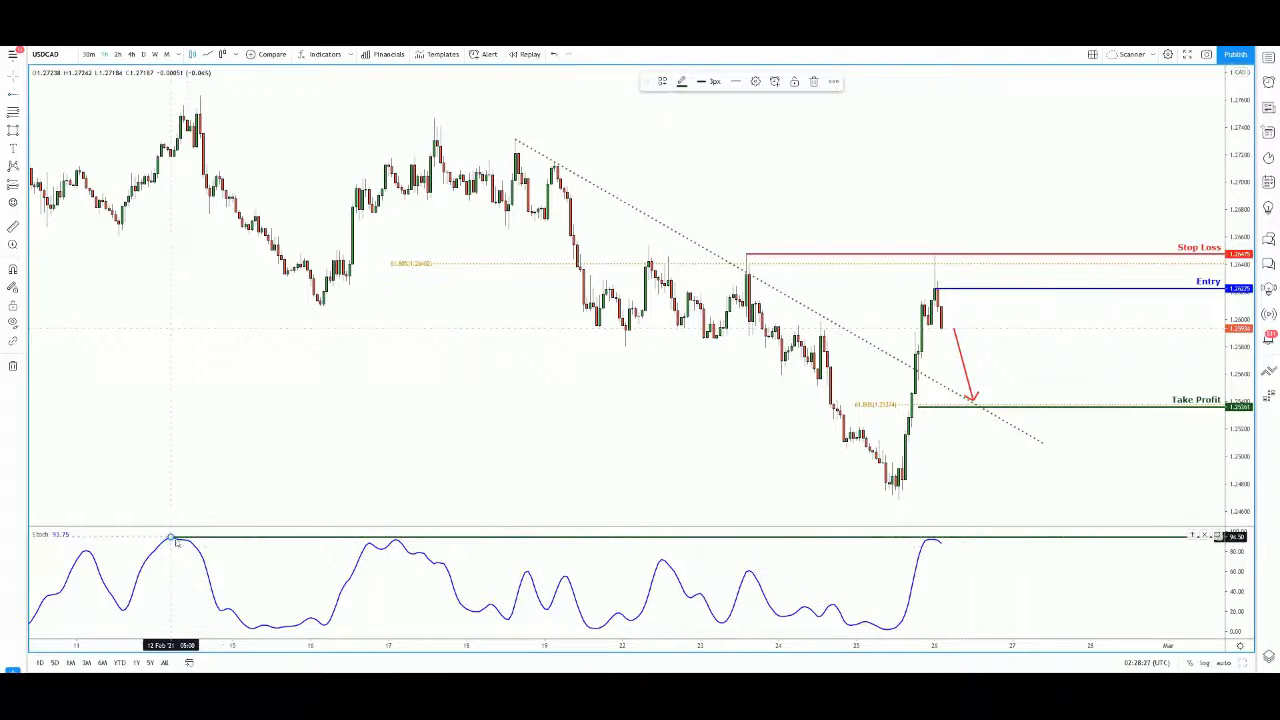
pyautogui.click(661, 82)
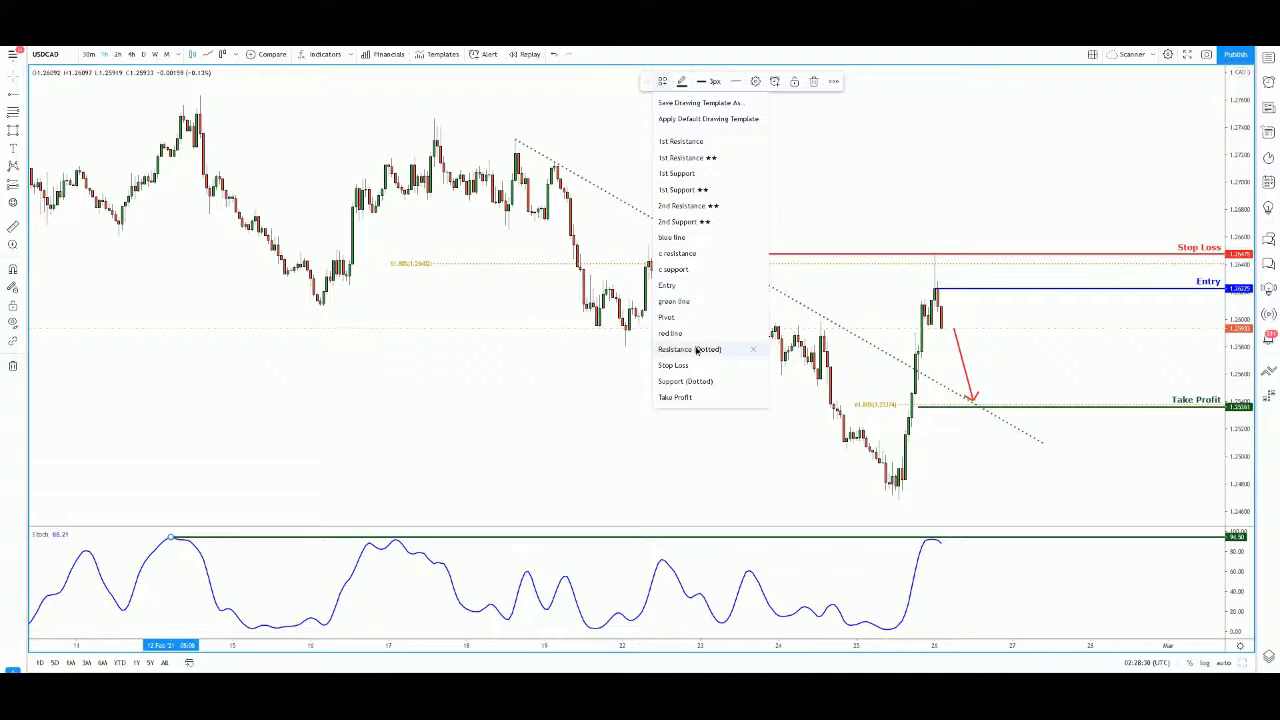
pyautogui.click(694, 348)
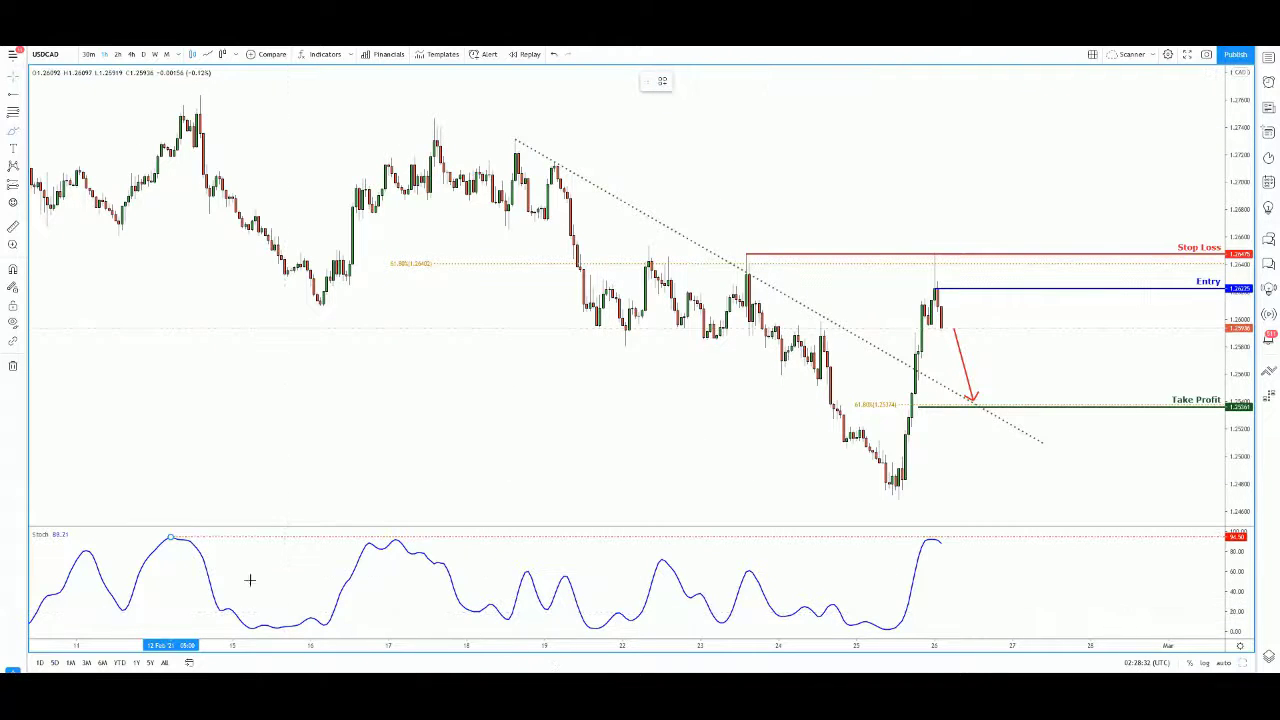
# Circle the two earlier Stoch peaks near the dotted resistance and mark the corresponding price highs with red brush strokes
pyautogui.moveTo(160, 541); pyautogui.dragTo(184, 540)
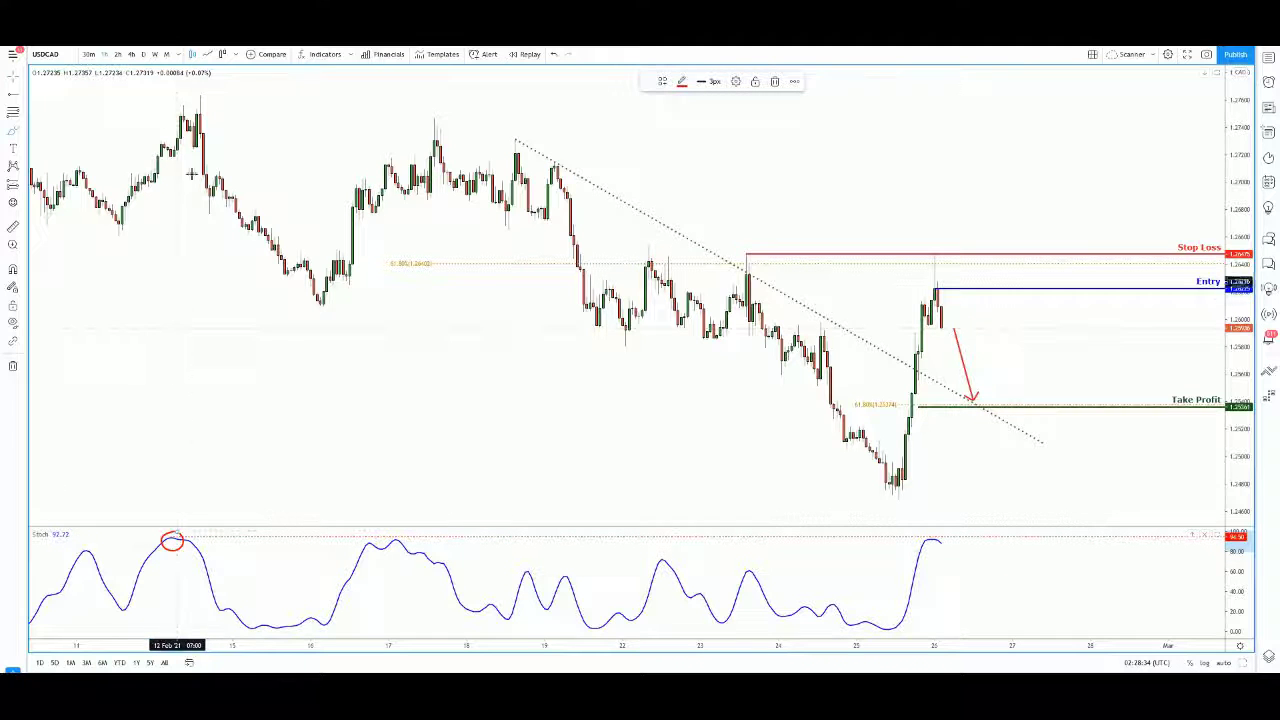
pyautogui.moveTo(170, 104); pyautogui.dragTo(205, 130)
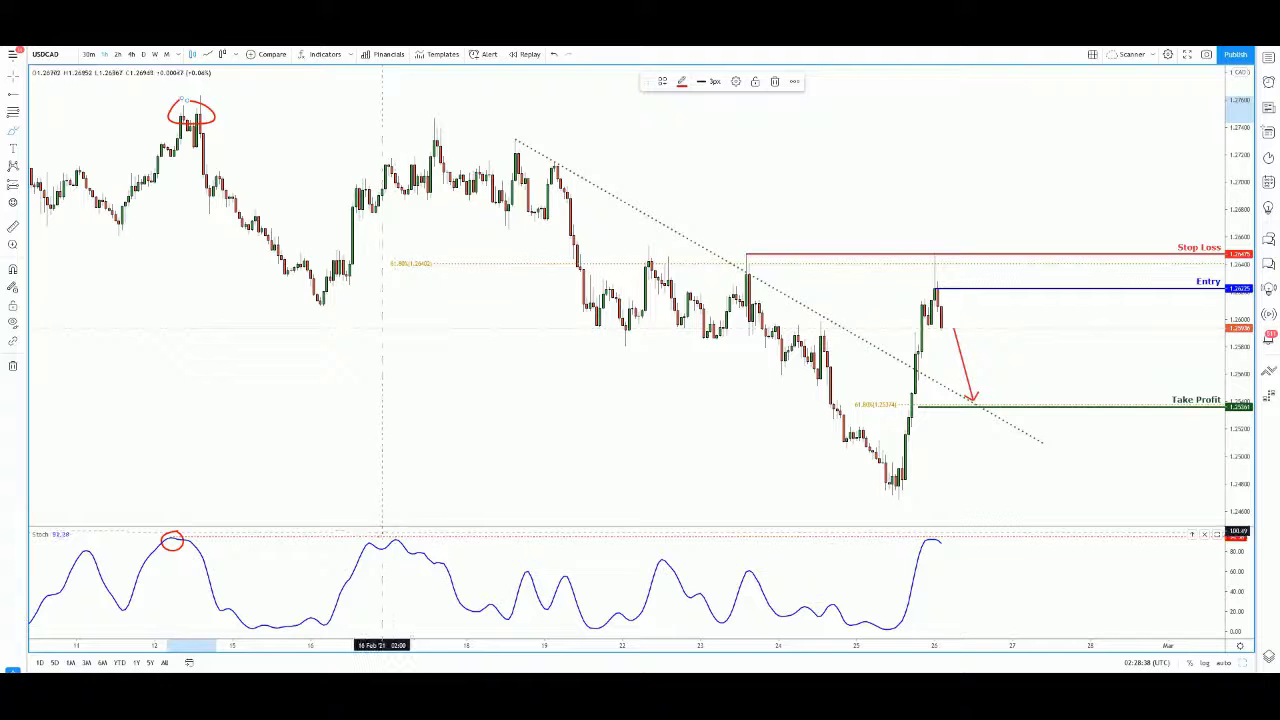
pyautogui.moveTo(373, 535); pyautogui.dragTo(366, 546)
pyautogui.moveTo(358, 188)
pyautogui.mouseDown()
pyautogui.moveTo(440, 128)
pyautogui.moveTo(443, 138)
pyautogui.mouseUp()
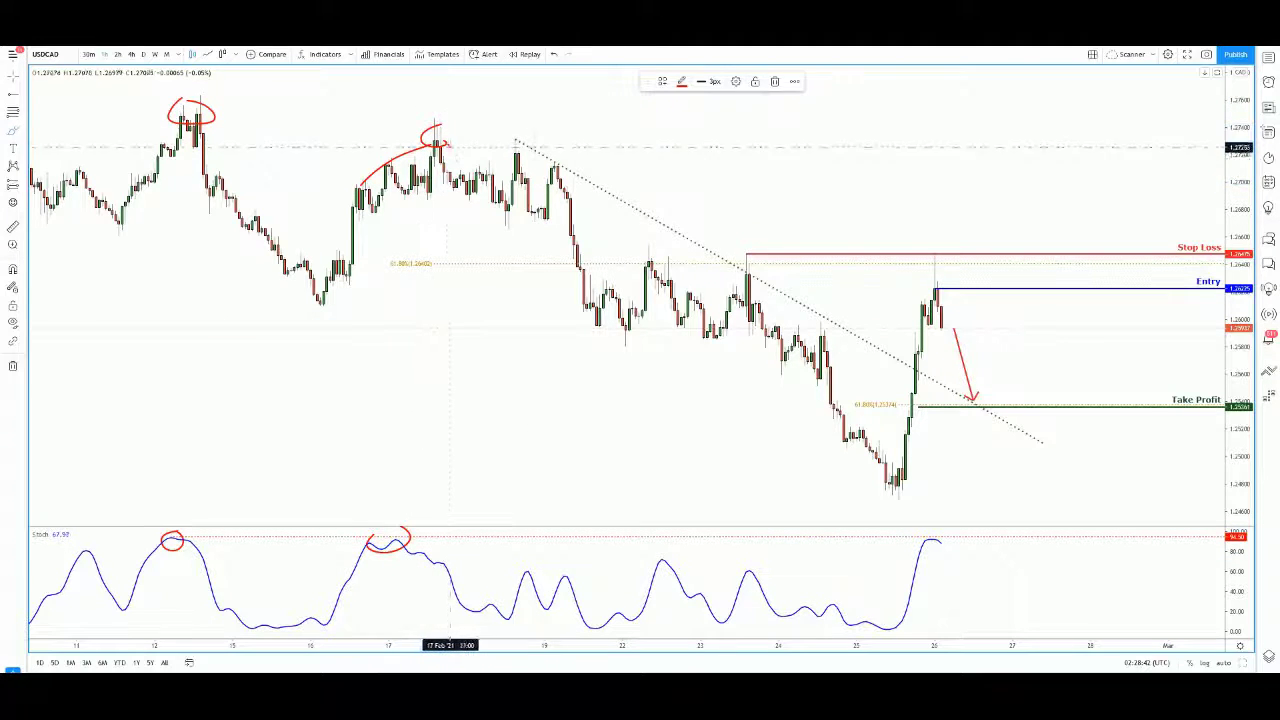
# Undo the red brush marks, keeping the dotted resistance style on the Stoch ray
pyautogui.hotkey('ctrl', 'z')
pyautogui.hotkey('ctrl', 'z')
pyautogui.hotkey('ctrl', 'z')
pyautogui.hotkey('ctrl', 'z')
pyautogui.hotkey('ctrl', 'z')
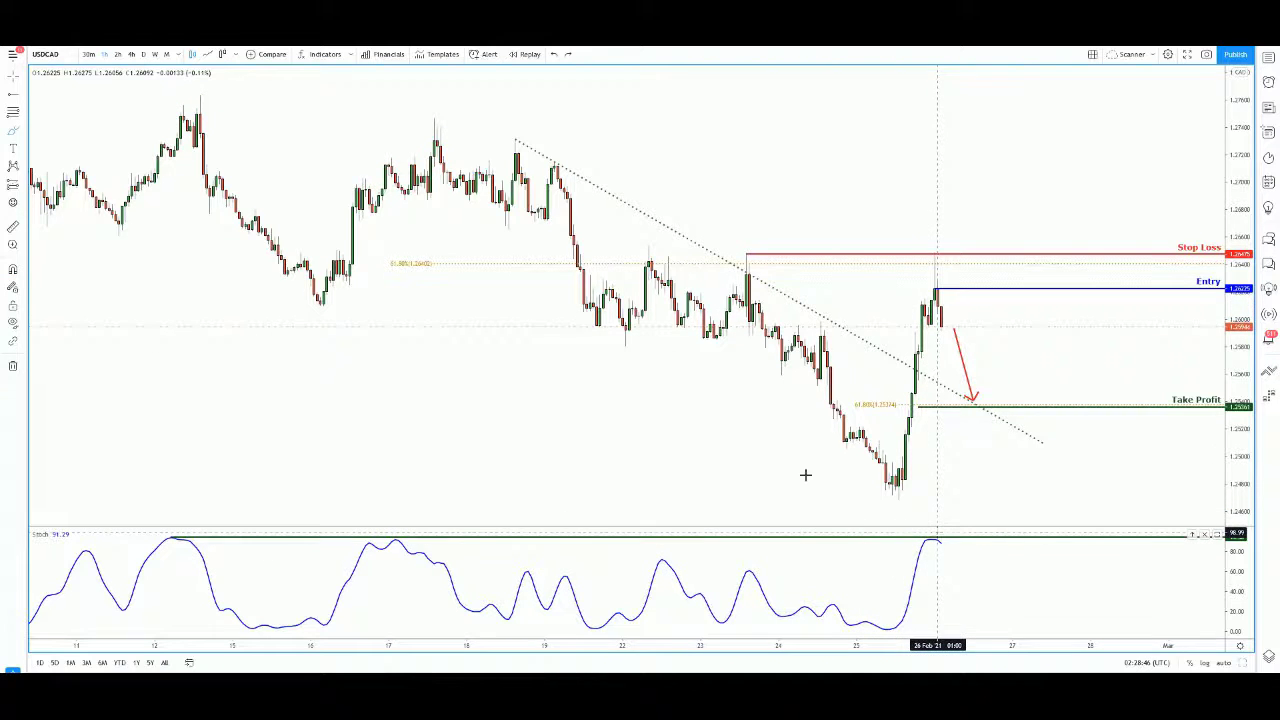
pyautogui.click(555, 55)
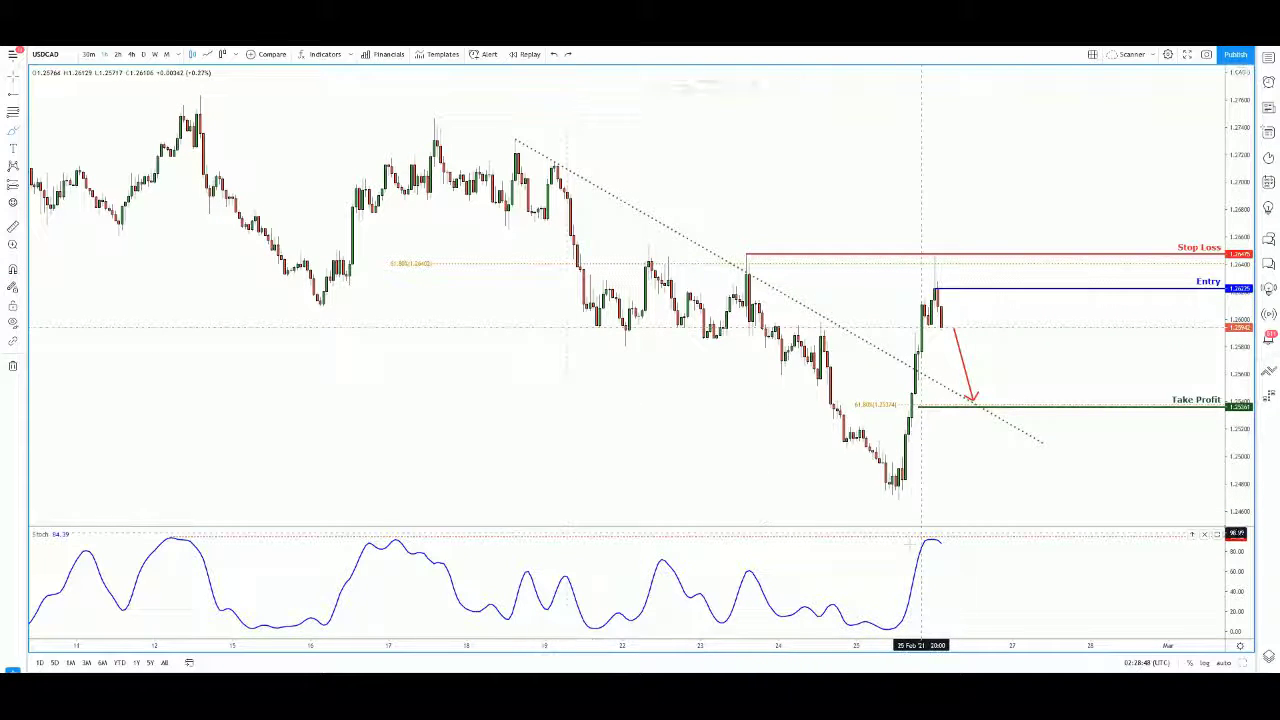
# Mark the latest Stoch peak and the matching price high with brush strokes, and undo both marks
pyautogui.moveTo(919, 534); pyautogui.dragTo(938, 532)
pyautogui.moveTo(916, 298); pyautogui.dragTo(936, 258)
pyautogui.hotkey('ctrl', 'z')
pyautogui.hotkey('ctrl', 'z')
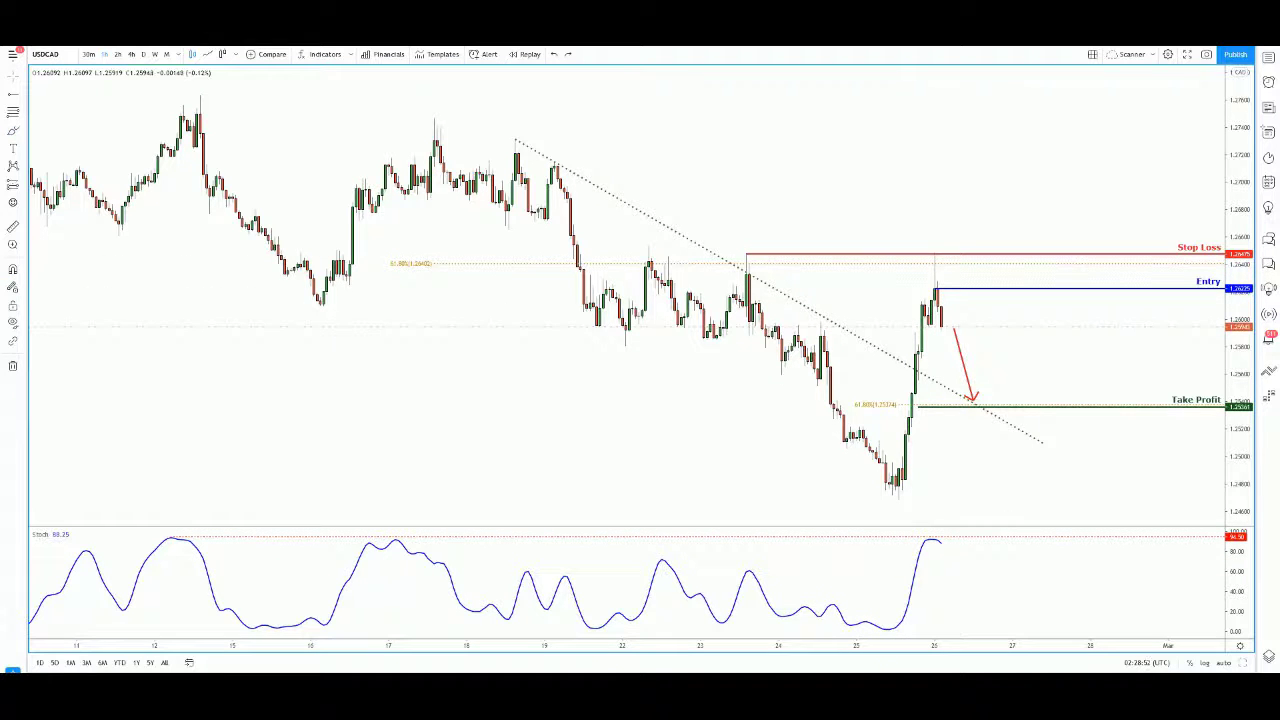